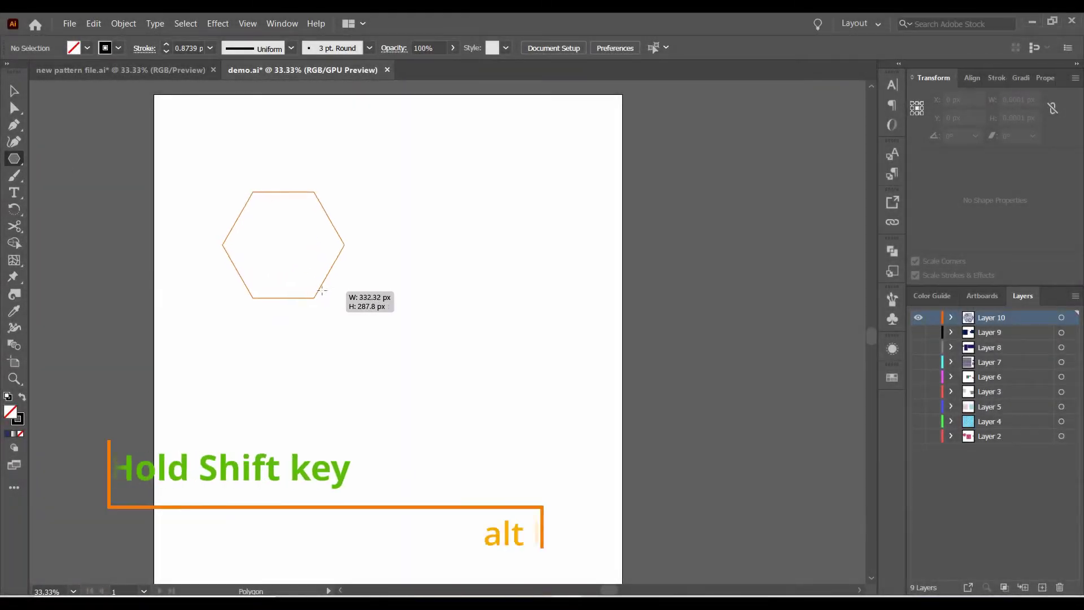
- Draw a large regular hexagon, about 641 by 555 px, on the artboard
{"action": "mouse_move", "coordinate": [290, 260]}
{"action": "left_mouse_down"}
{"action": "mouse_move", "coordinate": [418, 371]}
{"action": "mouse_move", "coordinate": [414, 385]}
{"action": "left_mouse_up"}
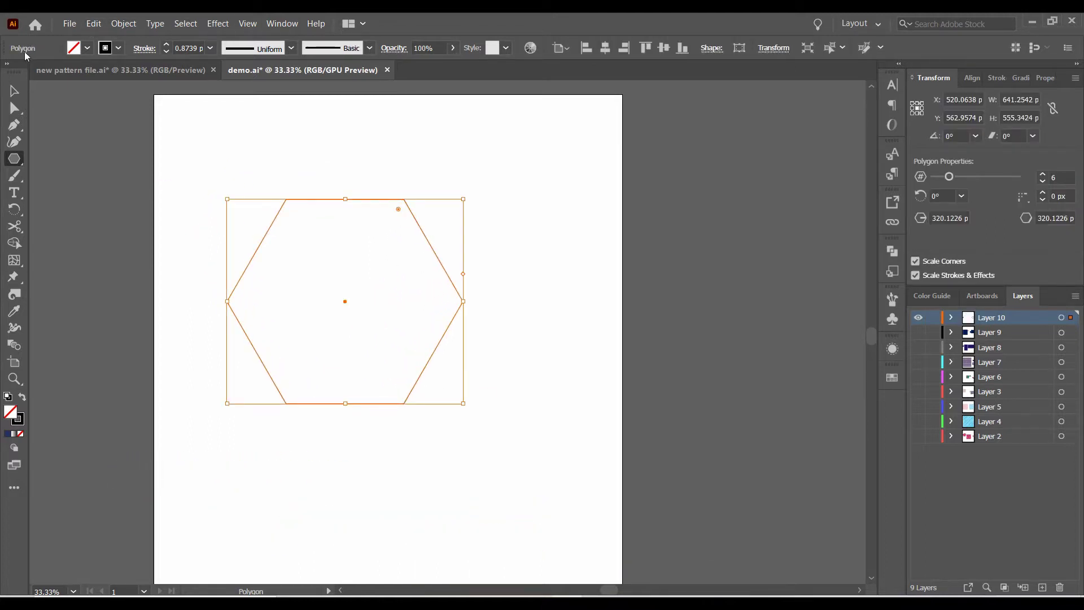
{"action": "left_click", "coordinate": [119, 24]}
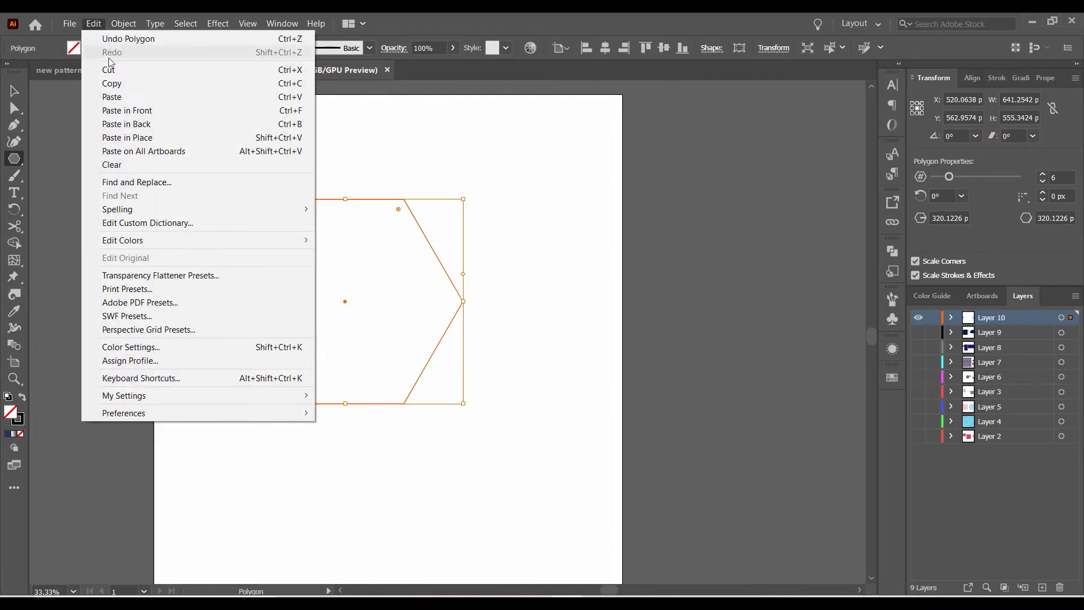
- Paste a copy of the hexagon in front and shrink it to about 95 by 83 px at the centre
{"action": "left_click", "coordinate": [112, 83]}
{"action": "left_click", "coordinate": [93, 26]}
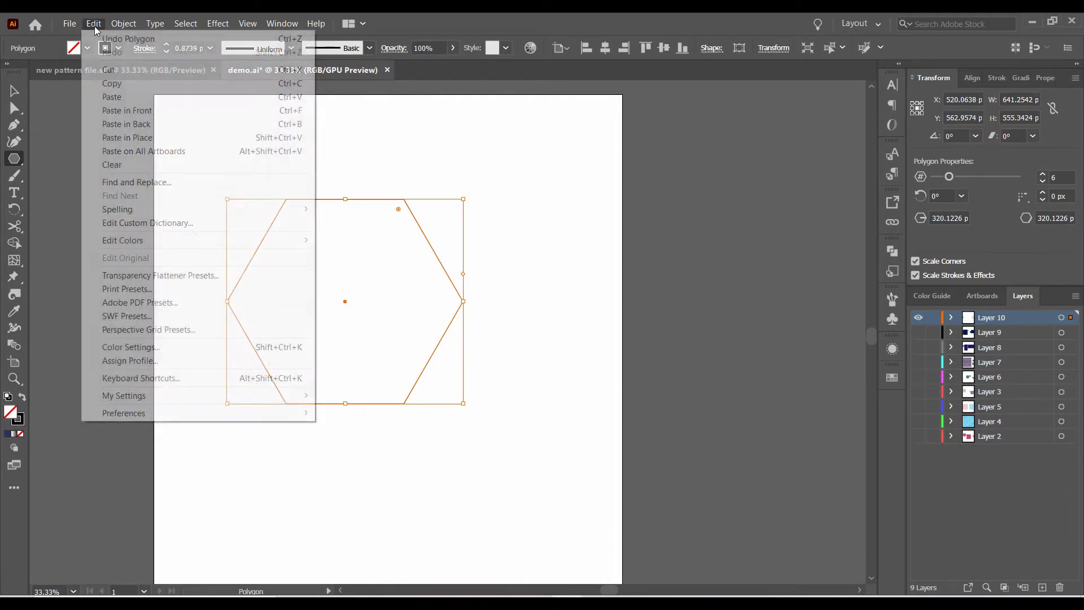
{"action": "left_click", "coordinate": [127, 110]}
{"action": "left_click_drag", "start_coordinate": [482, 403], "coordinate": [363, 317]}
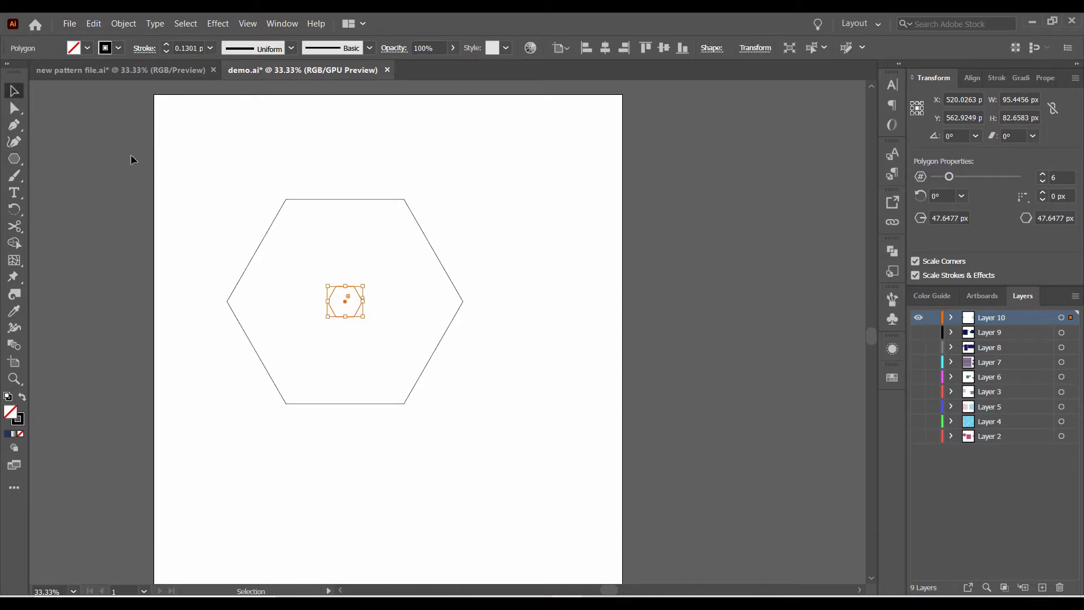
- Select both hexagons and give them a 1 pt stroke
{"action": "left_click_drag", "start_coordinate": [184, 184], "coordinate": [455, 423]}
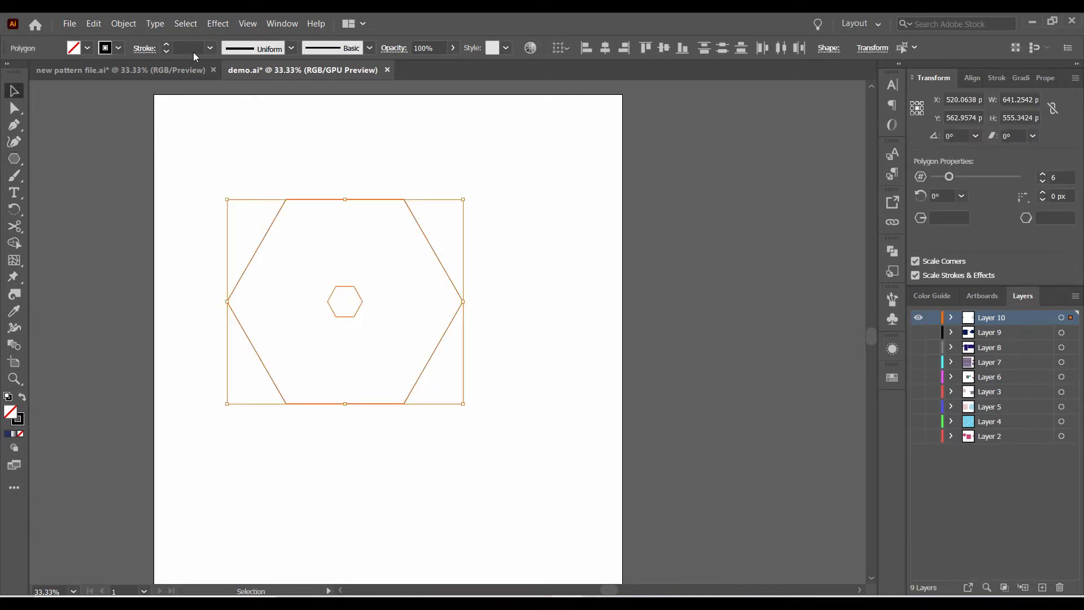
{"action": "left_click", "coordinate": [209, 49]}
{"action": "left_click", "coordinate": [228, 110]}
{"action": "left_click", "coordinate": [114, 24]}
{"action": "mouse_move", "coordinate": [138, 357]}
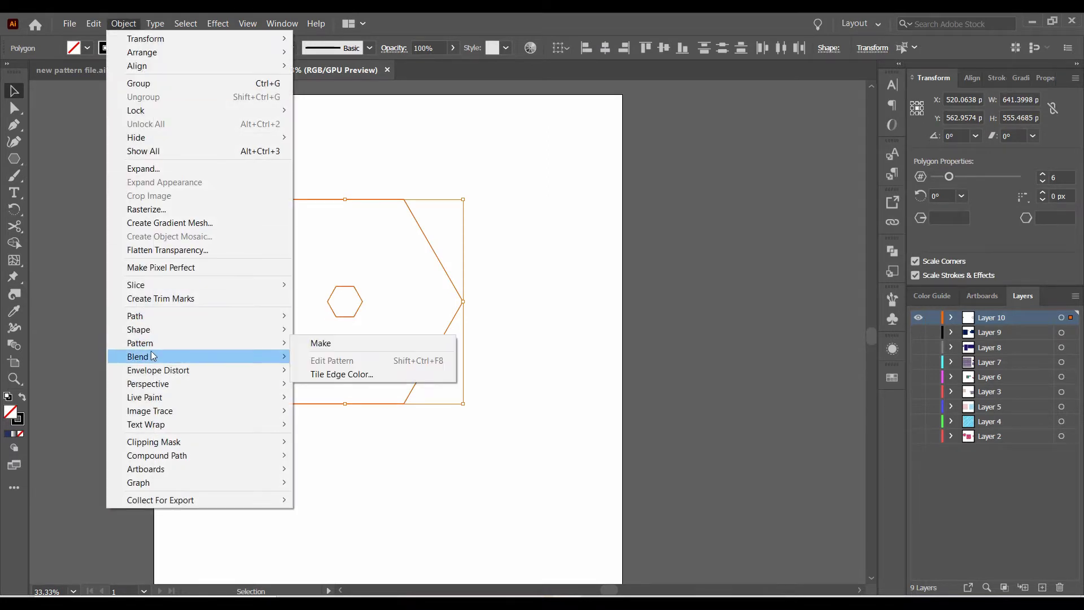
- Blend the two hexagons with 7 specified steps, then reselect the whole blend
{"action": "left_click", "coordinate": [327, 357]}
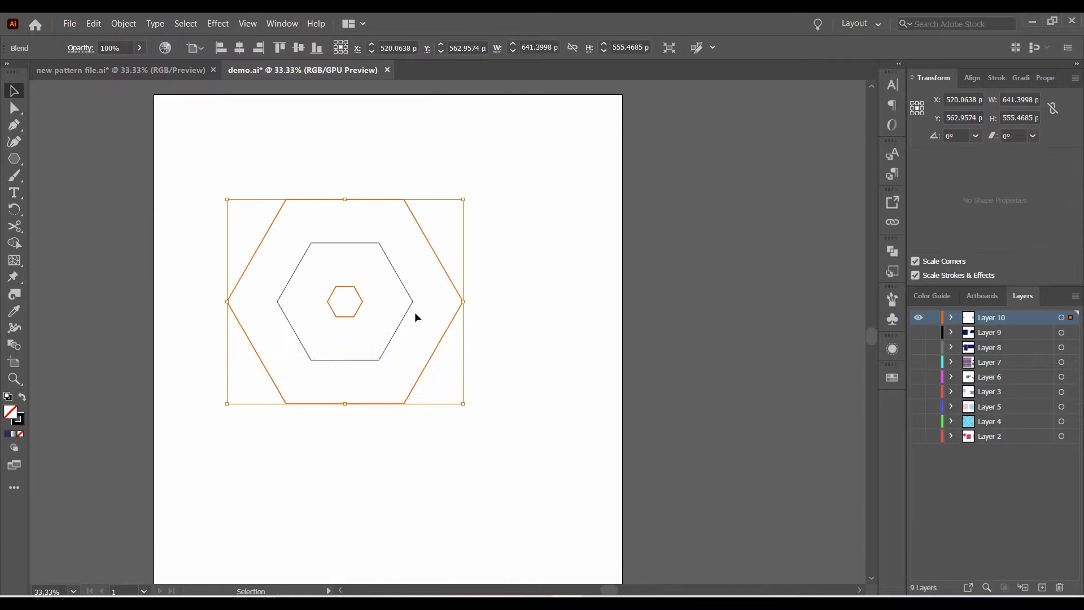
{"action": "left_click", "coordinate": [16, 333]}
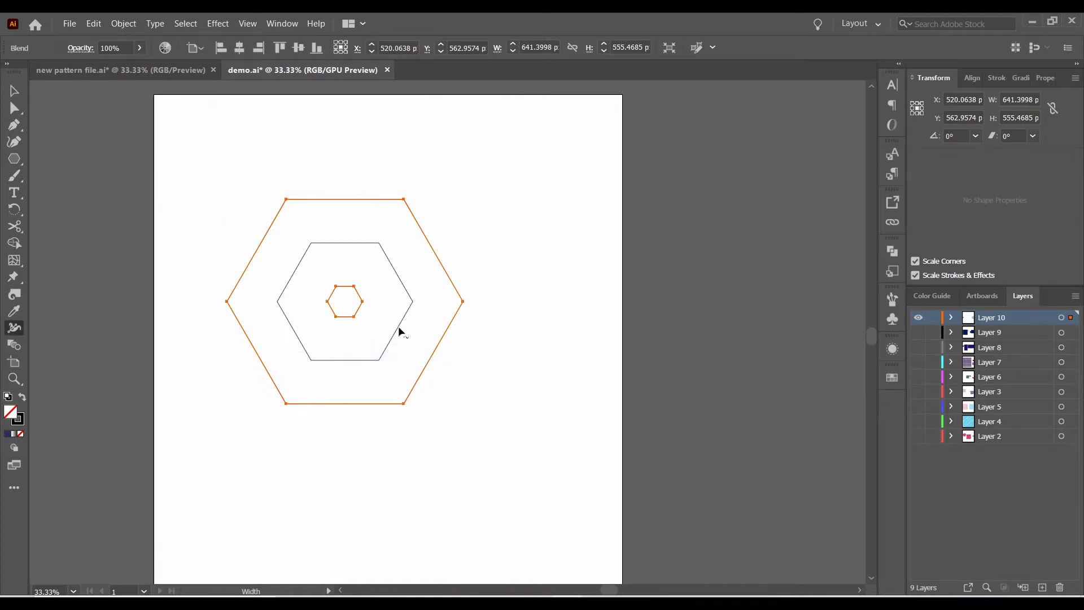
{"action": "double_click", "coordinate": [15, 346]}
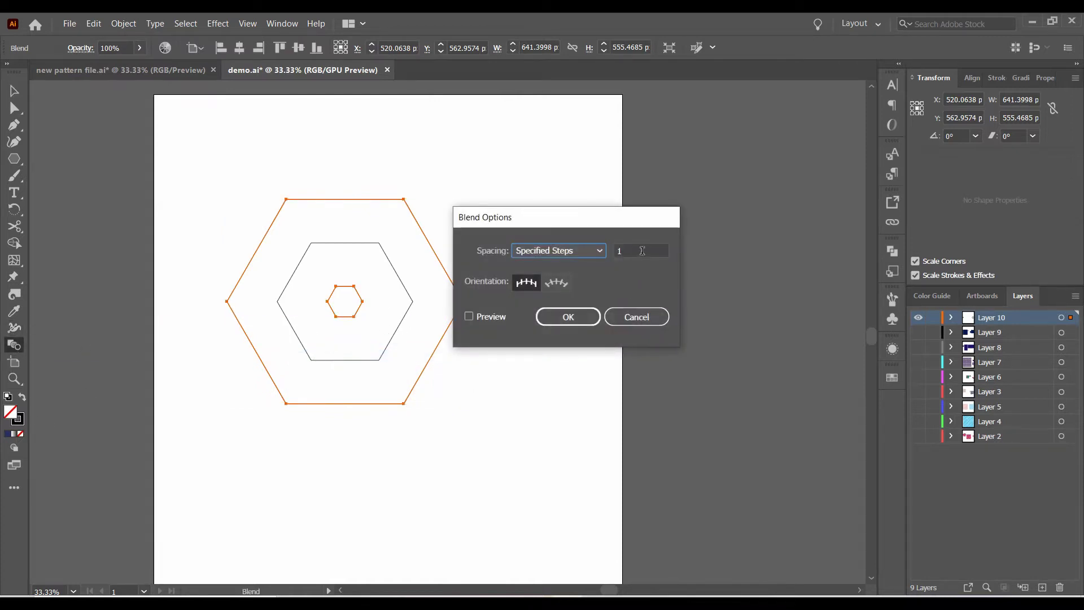
{"action": "left_click", "coordinate": [487, 314]}
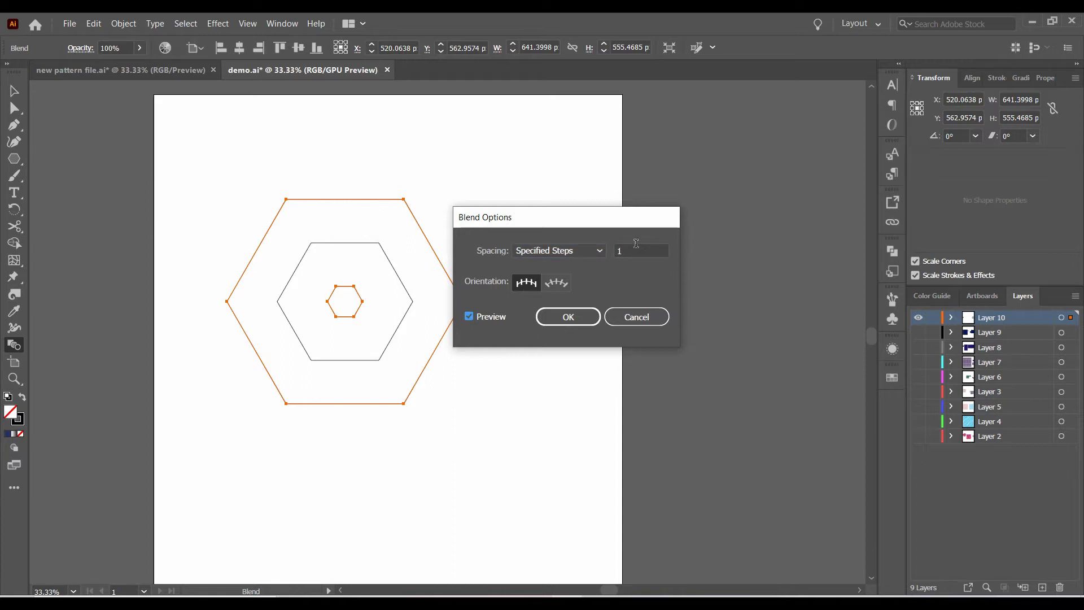
{"action": "key", "text": "Up"}
{"action": "key", "text": "Up"}
{"action": "key", "text": "Up"}
{"action": "key", "text": "Up"}
{"action": "key", "text": "Up"}
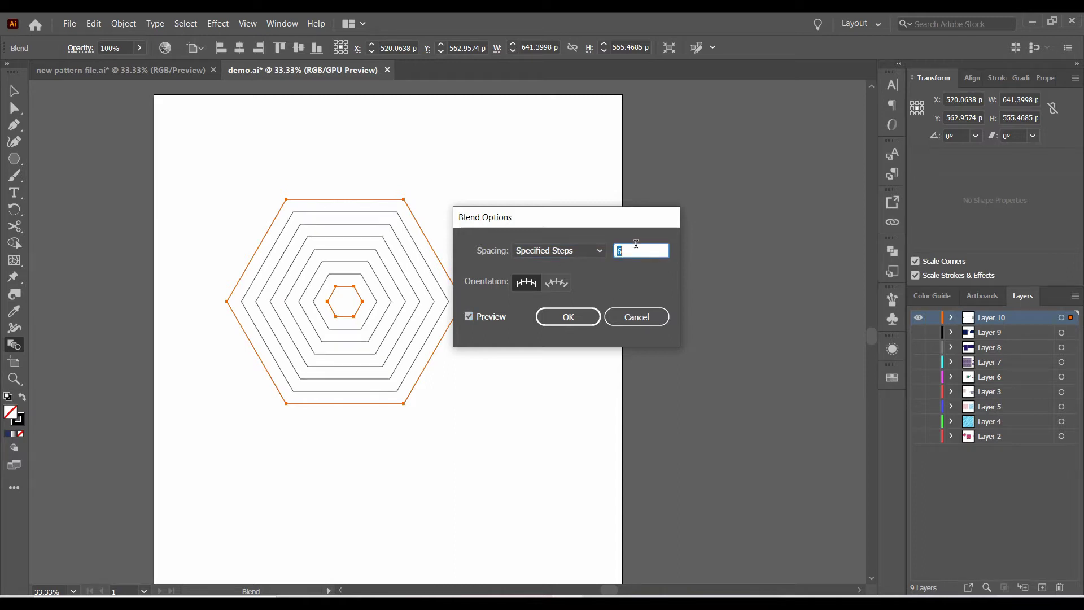
{"action": "key", "text": "Up"}
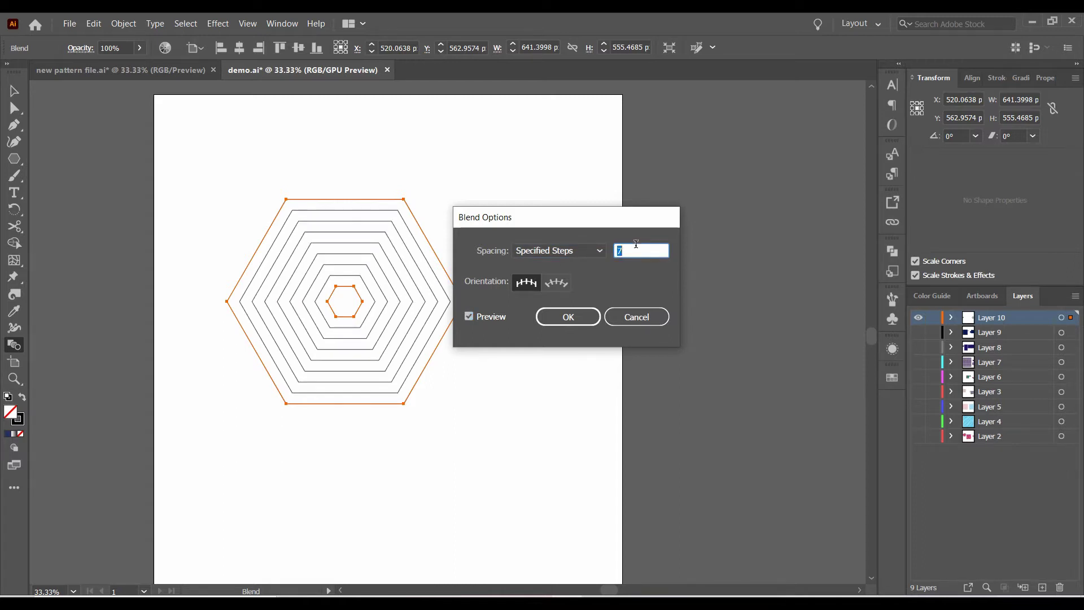
{"action": "left_click", "coordinate": [575, 314]}
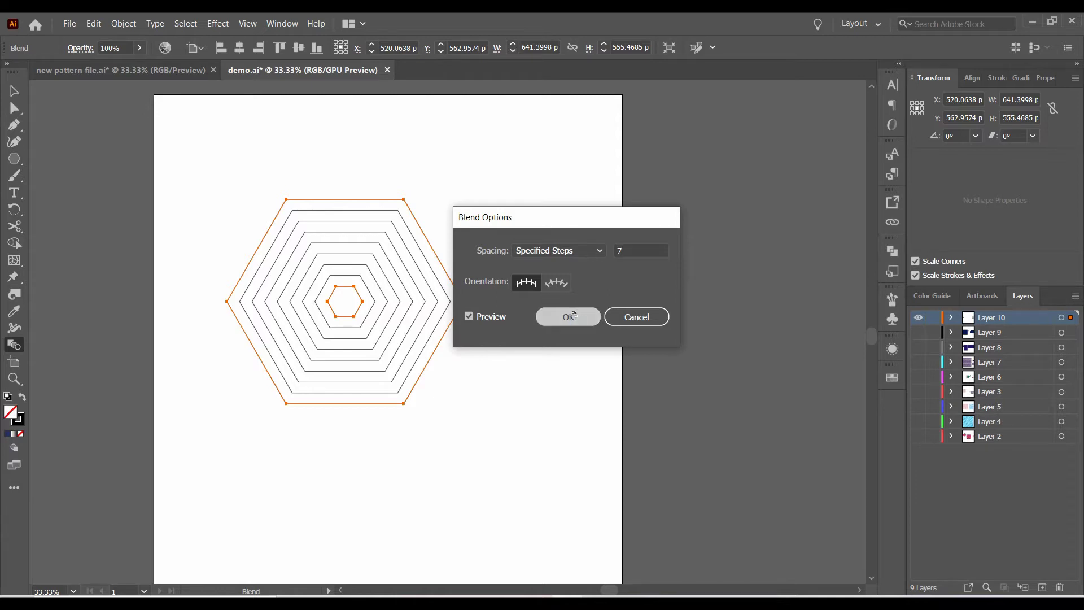
{"action": "left_click", "coordinate": [13, 91]}
{"action": "left_click", "coordinate": [154, 262]}
{"action": "left_click_drag", "start_coordinate": [203, 204], "coordinate": [381, 330]}
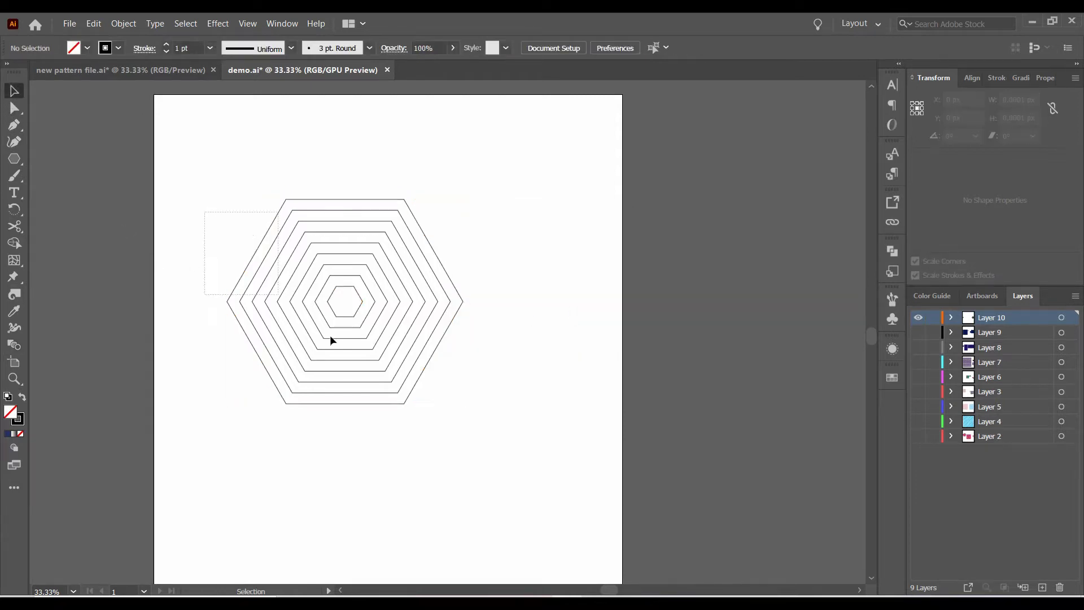
- Expand the hexagon blend with Object, Fill and Stroke into separate hexagon outlines
{"action": "right_click", "coordinate": [383, 327]}
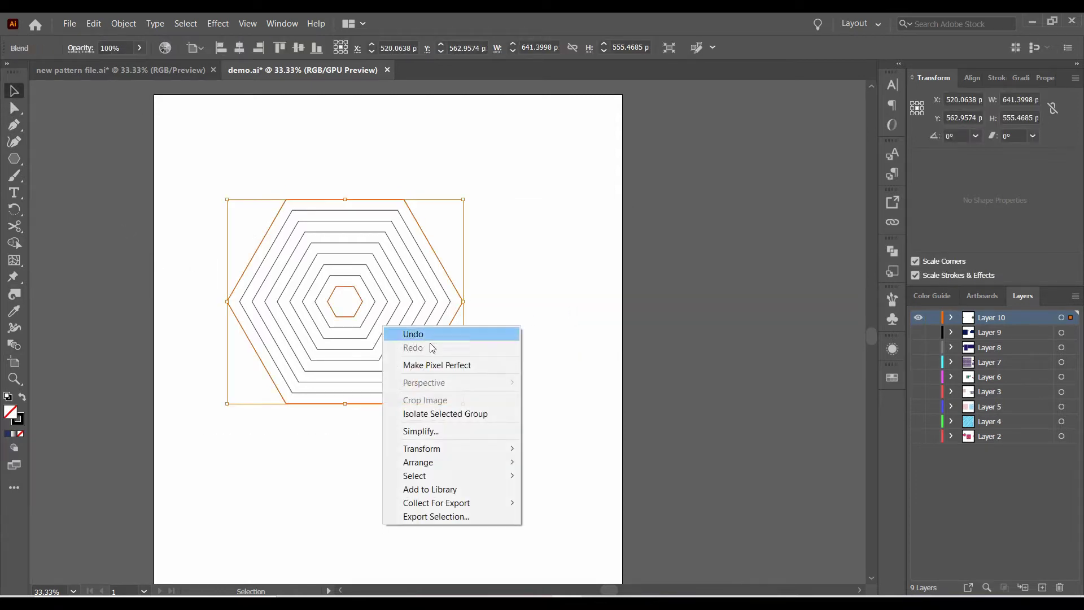
{"action": "left_click", "coordinate": [179, 26]}
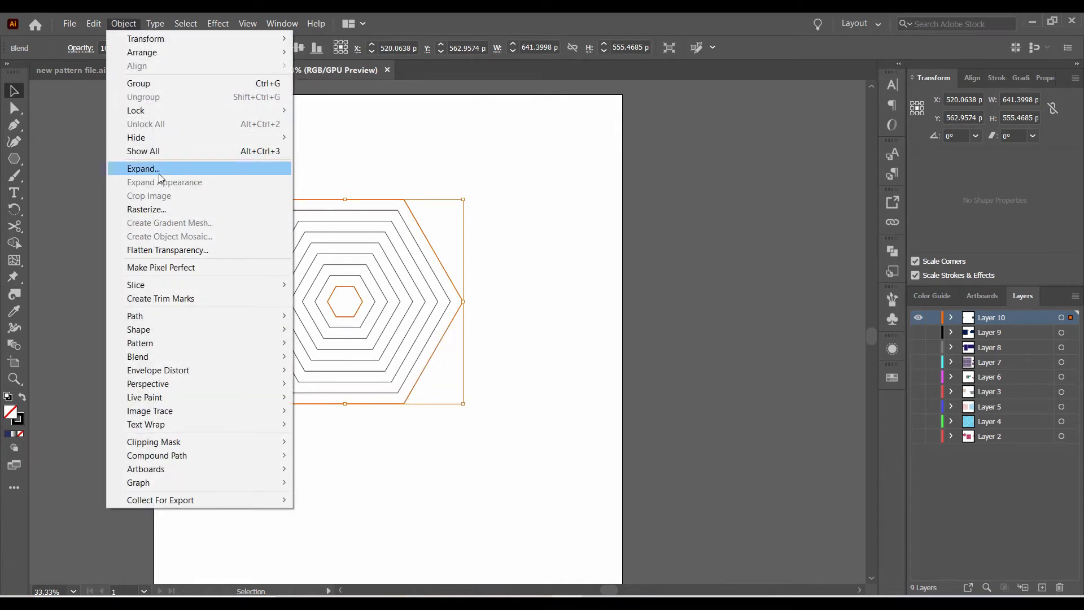
{"action": "left_click", "coordinate": [160, 173]}
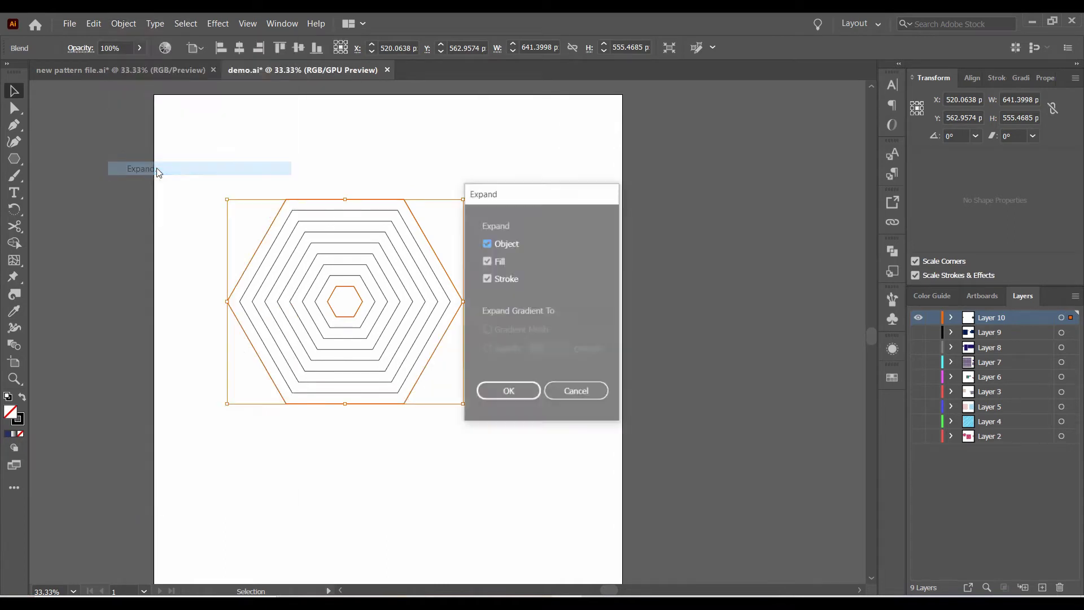
{"action": "left_click", "coordinate": [511, 392]}
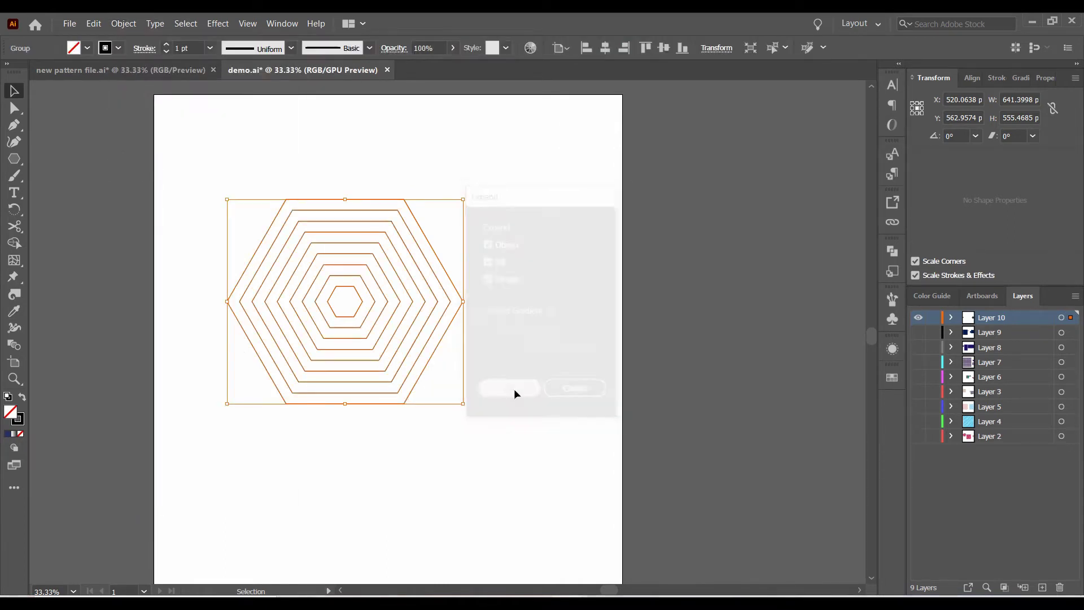
{"action": "left_click", "coordinate": [15, 212]}
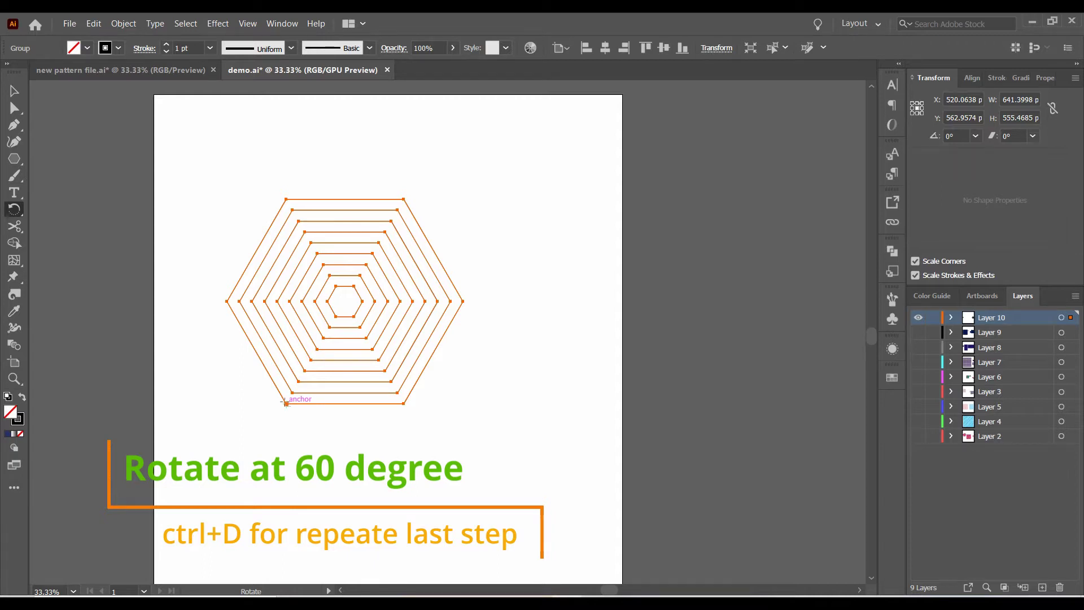
- Copy the group 60° around its bottom corner and repeat it to complete the six-fold pattern
{"action": "left_click", "coordinate": [286, 404], "text": "alt"}
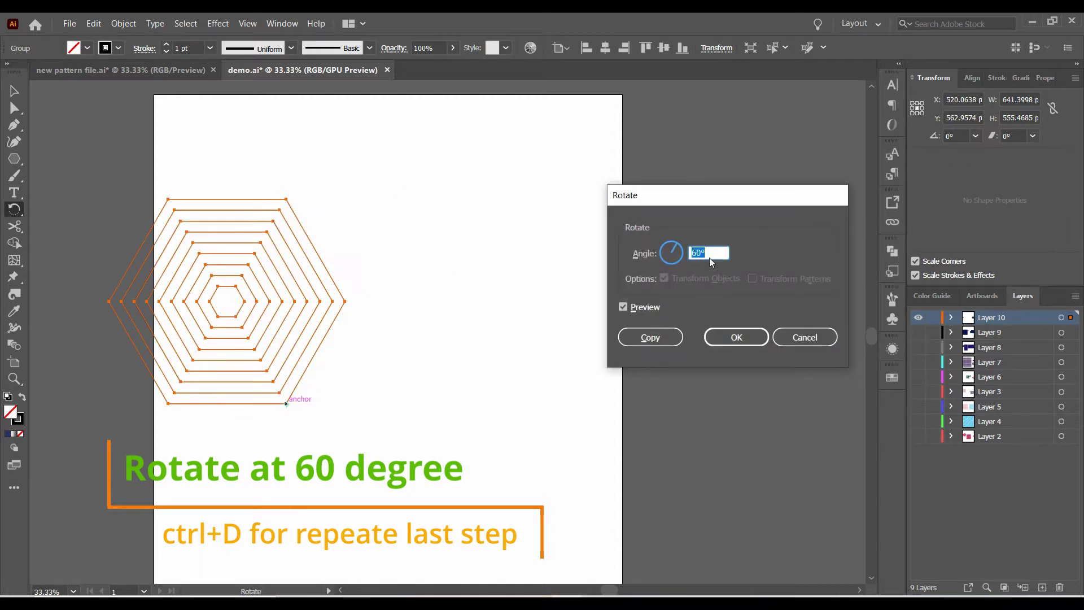
{"action": "left_click", "coordinate": [656, 337]}
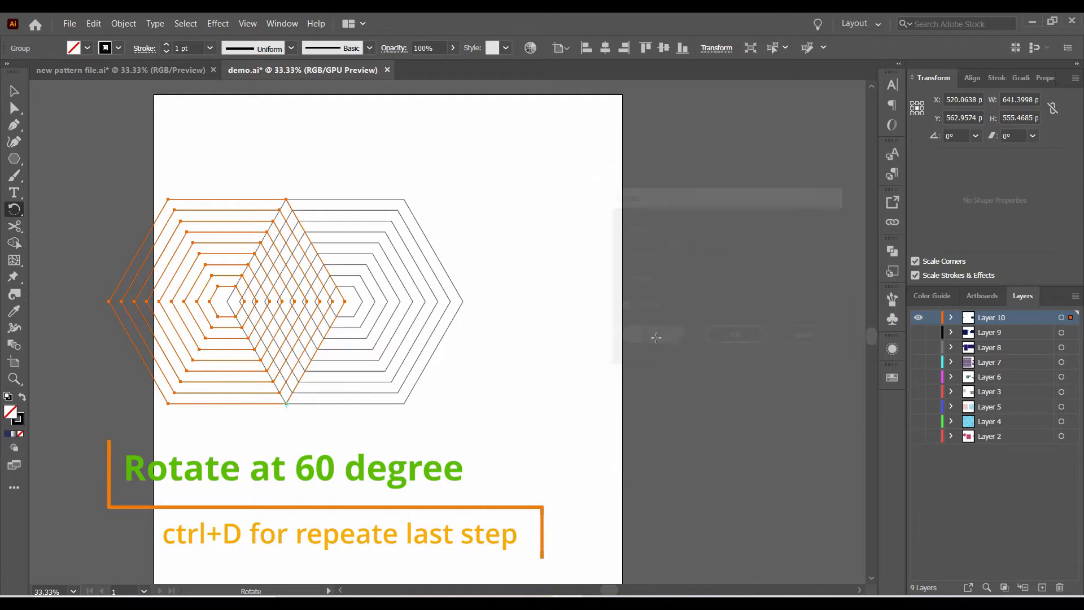
{"action": "key", "text": "v"}
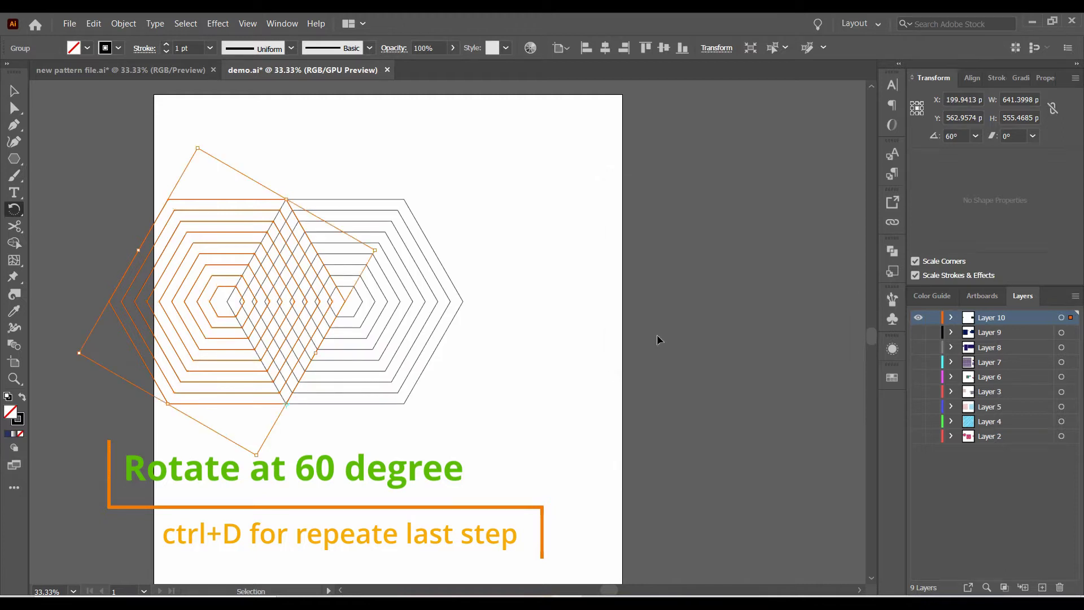
{"action": "key", "text": "ctrl+d"}
{"action": "key", "text": "ctrl+d"}
{"action": "key", "text": "ctrl+d"}
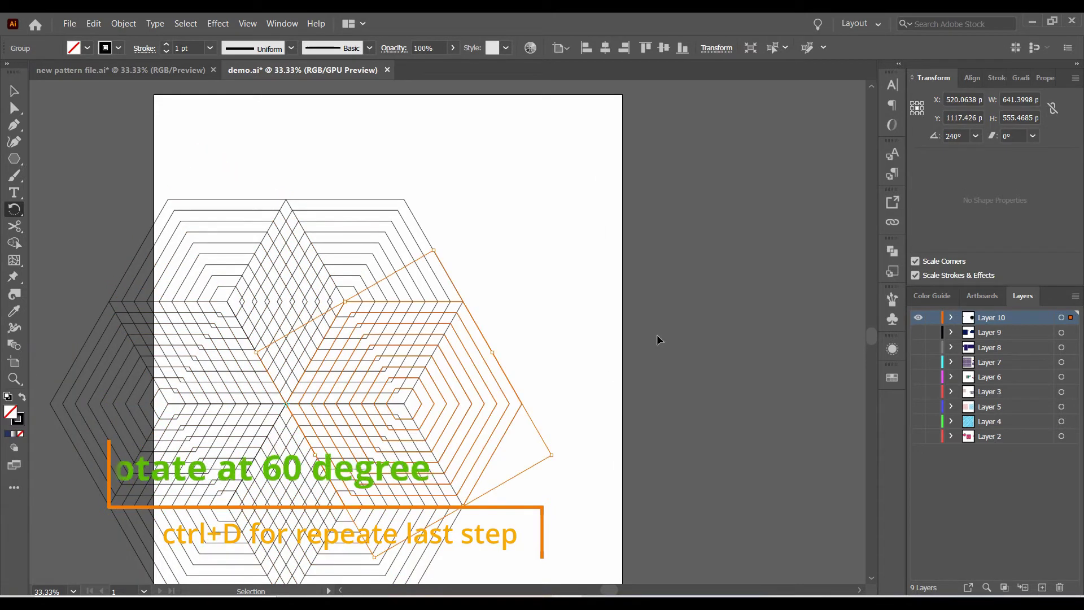
{"action": "key", "text": "ctrl+d"}
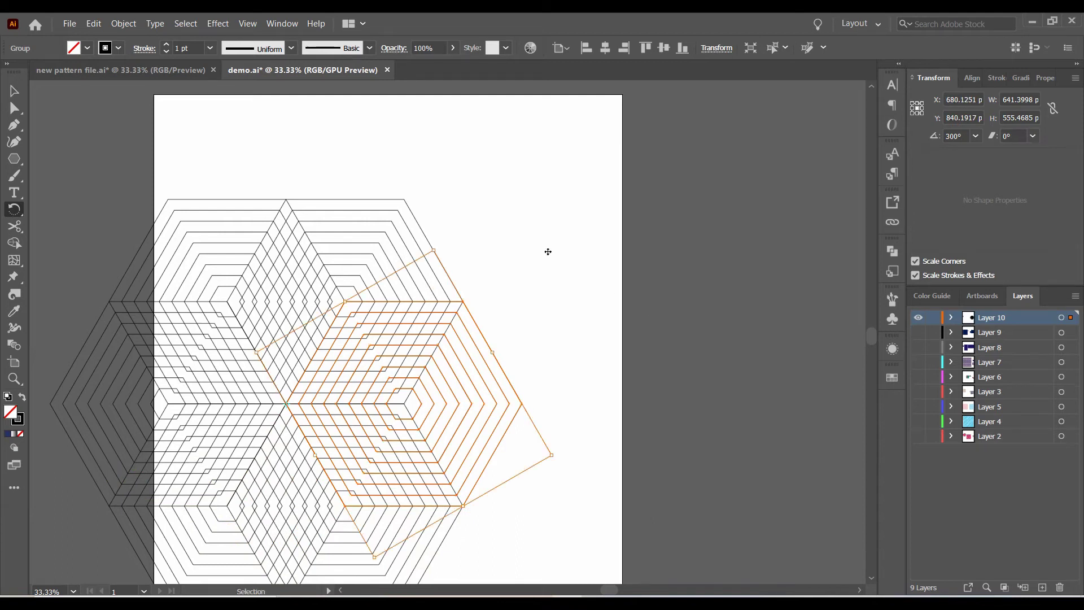
{"action": "key", "text": "ctrl+d"}
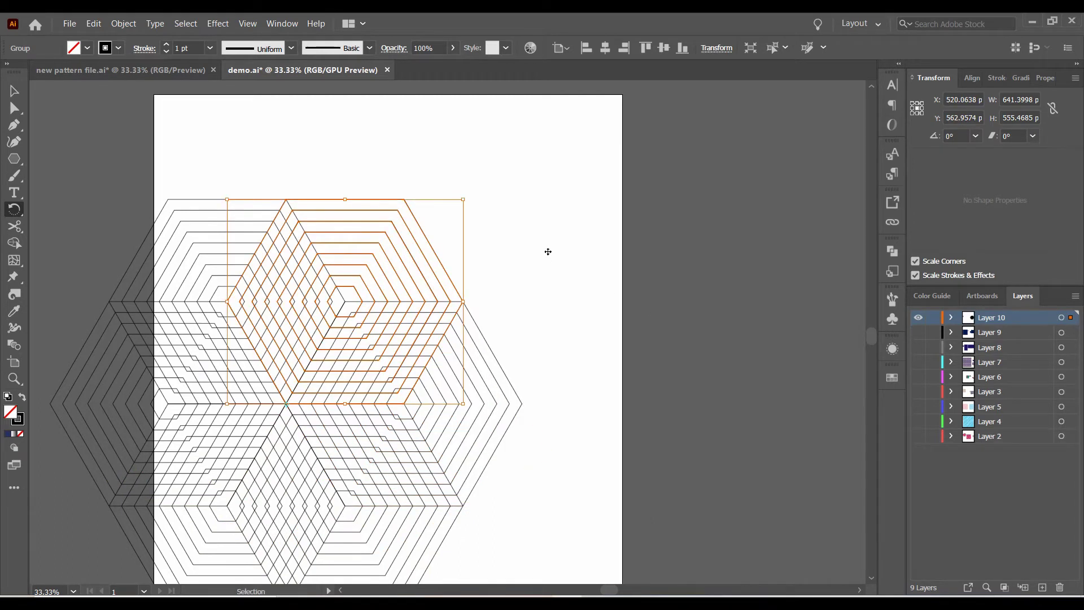
{"action": "key", "text": "ctrl+d"}
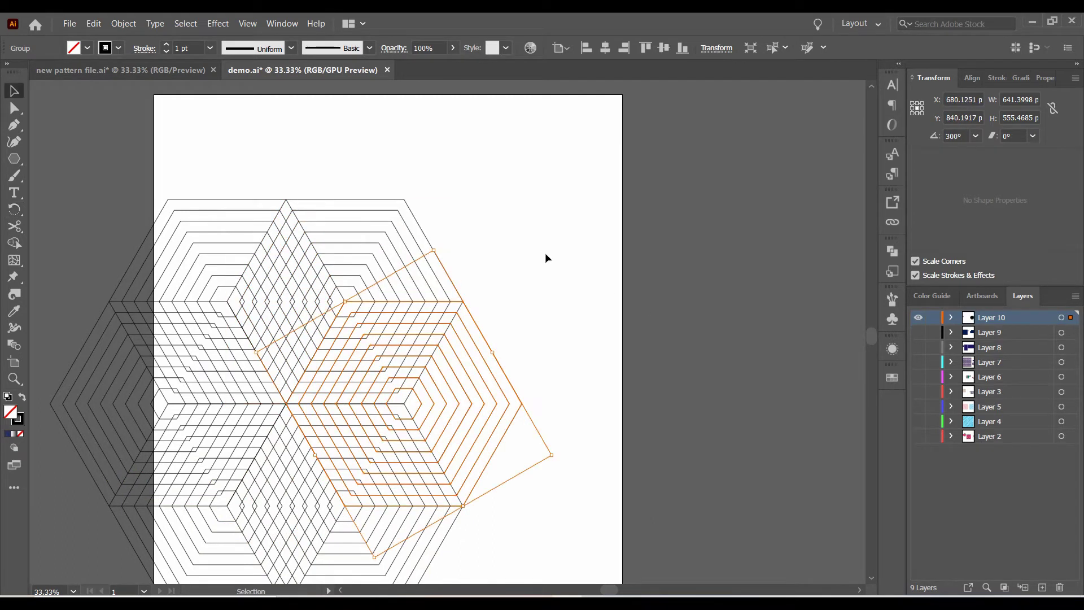
{"action": "key", "text": "v"}
{"action": "left_click", "coordinate": [508, 291]}
{"action": "left_click_drag", "start_coordinate": [508, 291], "coordinate": [599, 218]}
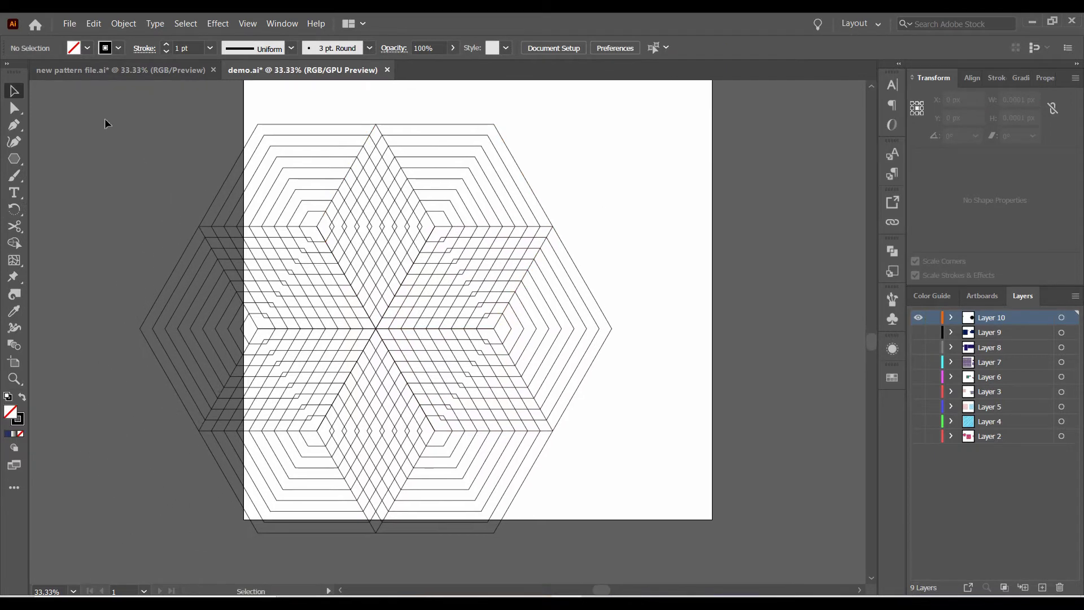
- Move the hexagon group so the star sits centred on the artboard
{"action": "left_click", "coordinate": [483, 455]}
{"action": "left_click_drag", "start_coordinate": [434, 398], "coordinate": [523, 328]}
{"action": "left_click_drag", "start_coordinate": [617, 326], "coordinate": [519, 388]}
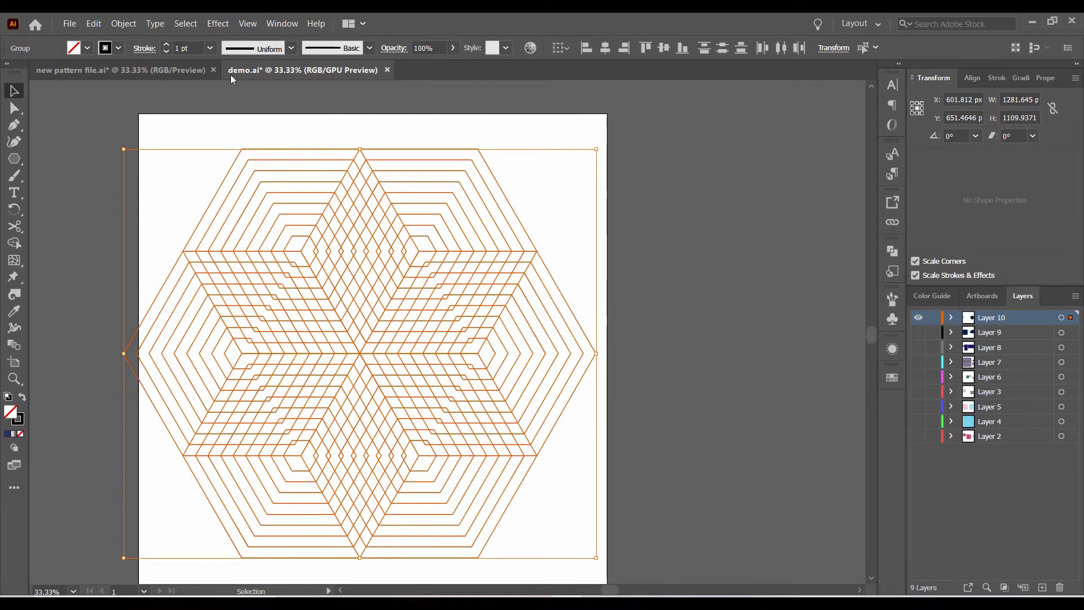
- Expand the star's fill and stroke into outline shapes
{"action": "left_click", "coordinate": [119, 25]}
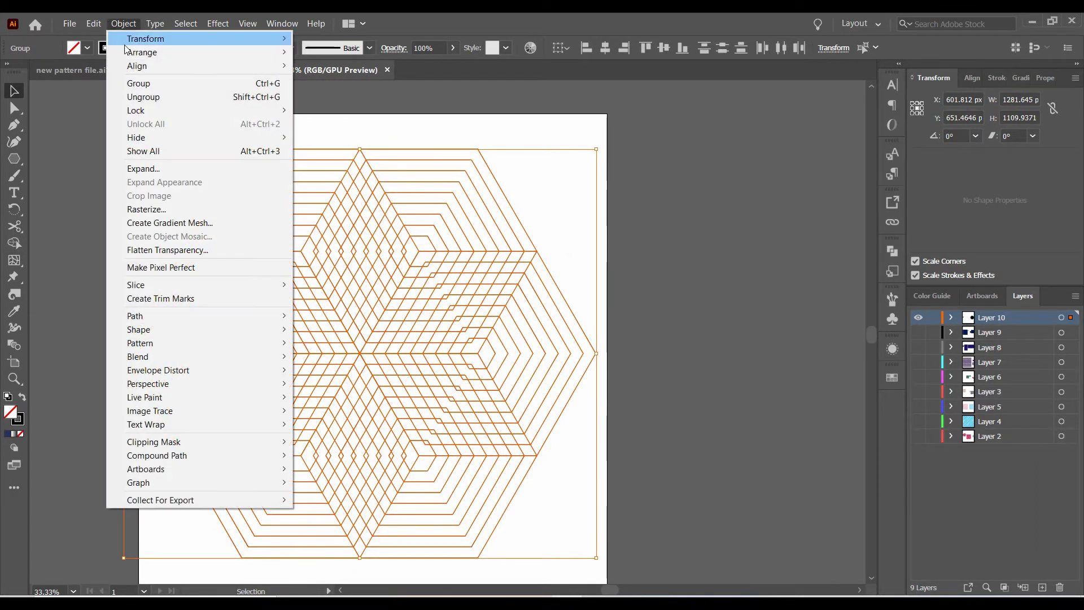
{"action": "left_click", "coordinate": [149, 168]}
{"action": "left_click", "coordinate": [512, 390]}
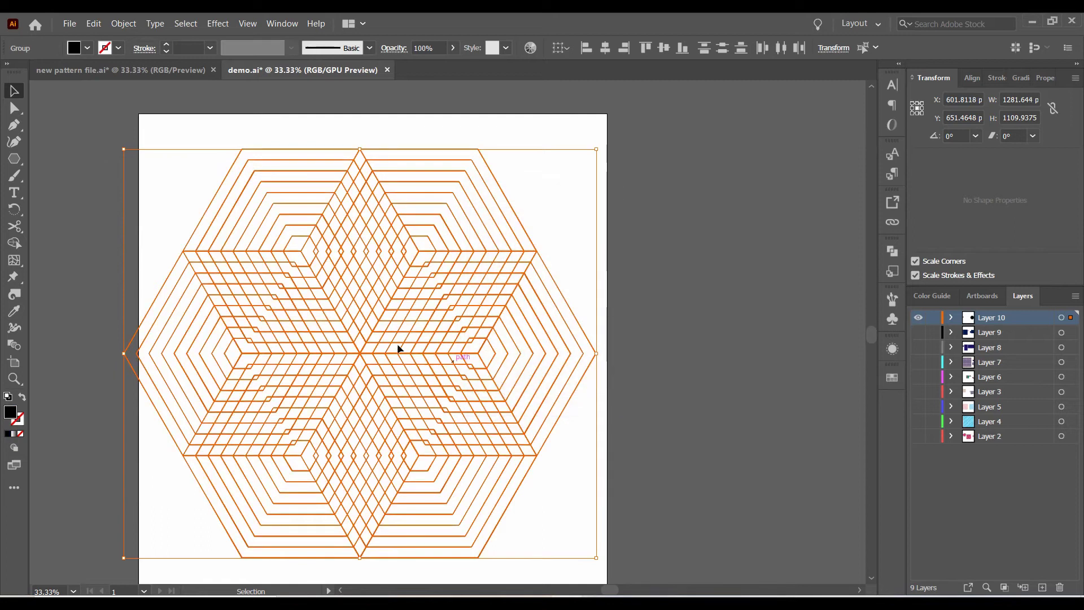
- Set a blue fill and merge the inner bands of the upper hexagon section with Shape Builder
{"action": "left_click", "coordinate": [14, 243]}
{"action": "key", "text": "ctrl+plus"}
{"action": "left_click", "coordinate": [88, 47]}
{"action": "left_click", "coordinate": [96, 80]}
{"action": "left_click", "coordinate": [213, 237]}
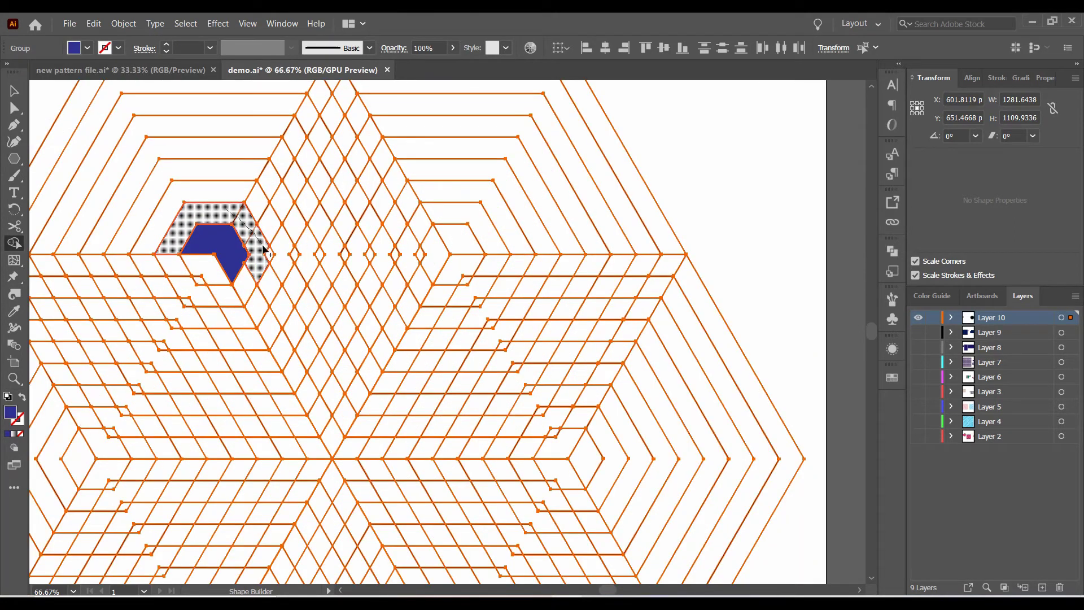
{"action": "left_click", "coordinate": [256, 271]}
{"action": "left_click", "coordinate": [276, 223]}
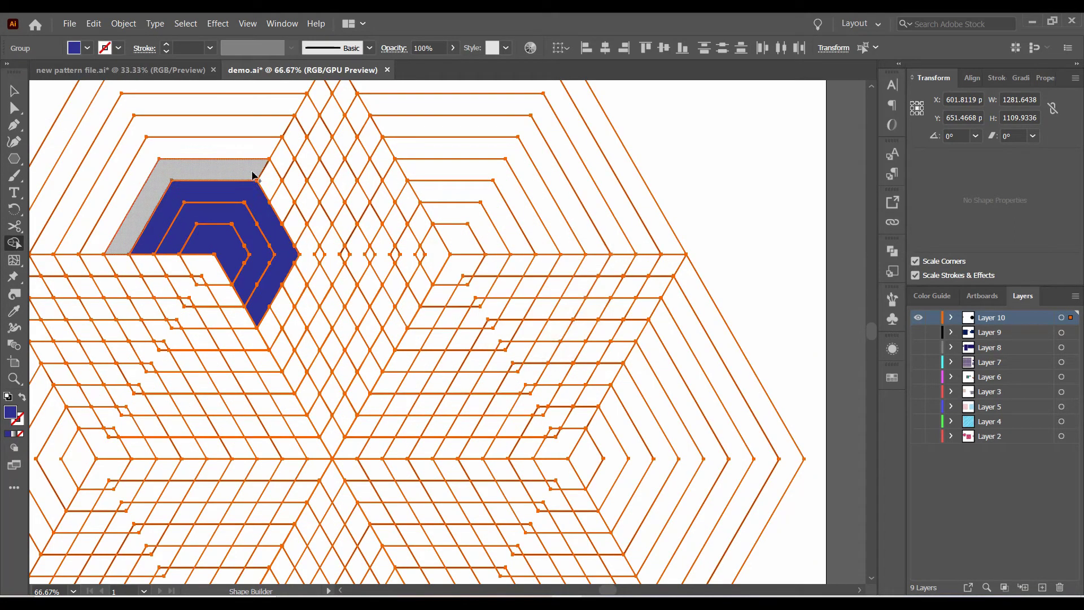
{"action": "left_click", "coordinate": [300, 274]}
{"action": "left_click_drag", "start_coordinate": [299, 181], "coordinate": [283, 346]}
{"action": "left_click", "coordinate": [346, 230]}
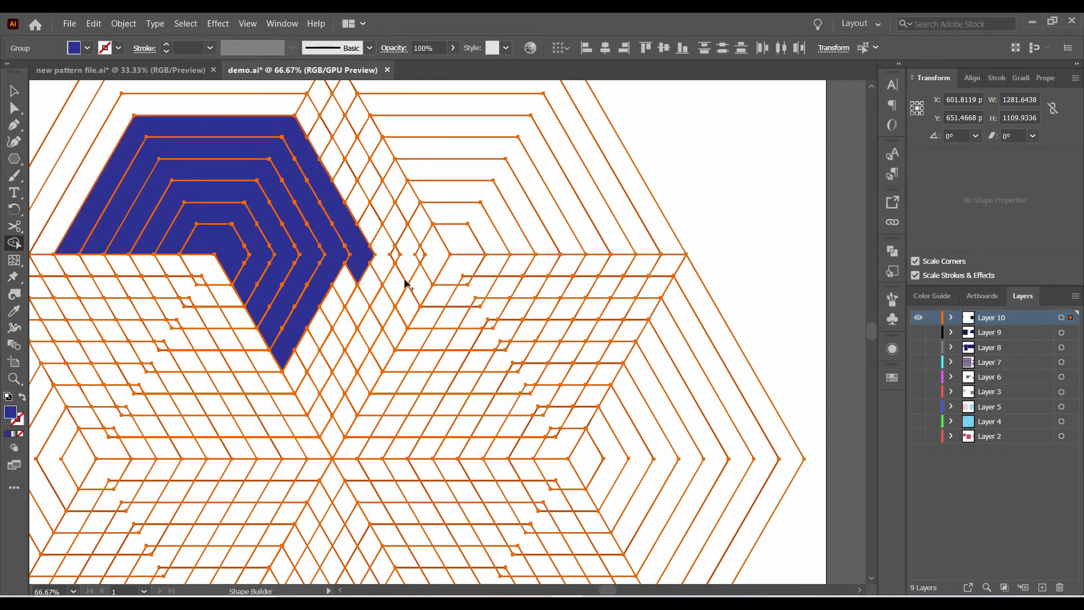
{"action": "left_click", "coordinate": [341, 229]}
{"action": "left_click", "coordinate": [294, 147]}
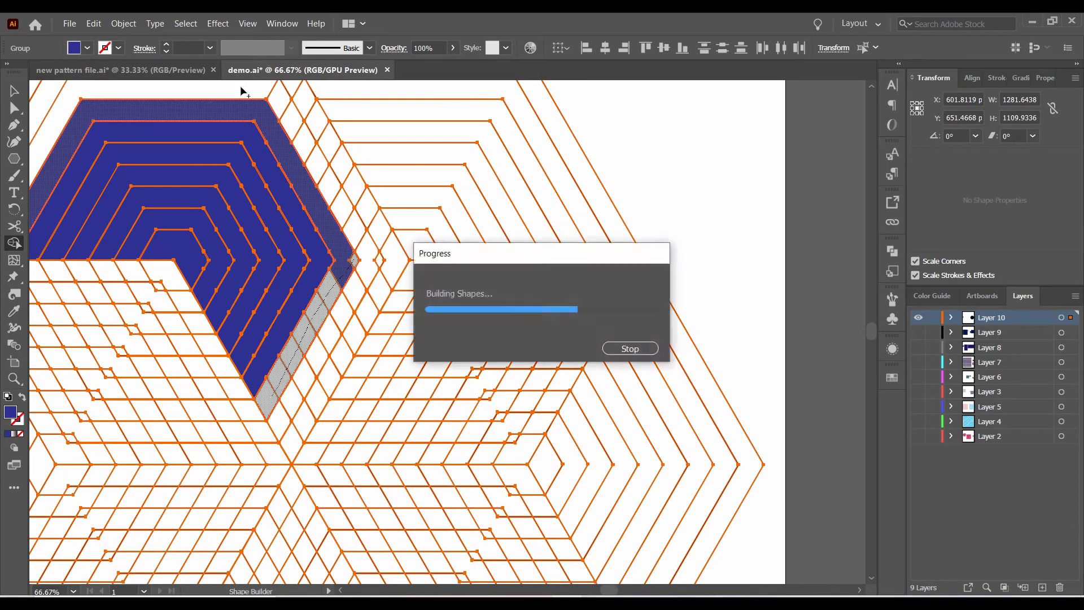
- Merge the outermost bands of the upper hexagon section into blue
{"action": "key", "text": "ctrl+minus"}
{"action": "left_click", "coordinate": [308, 373]}
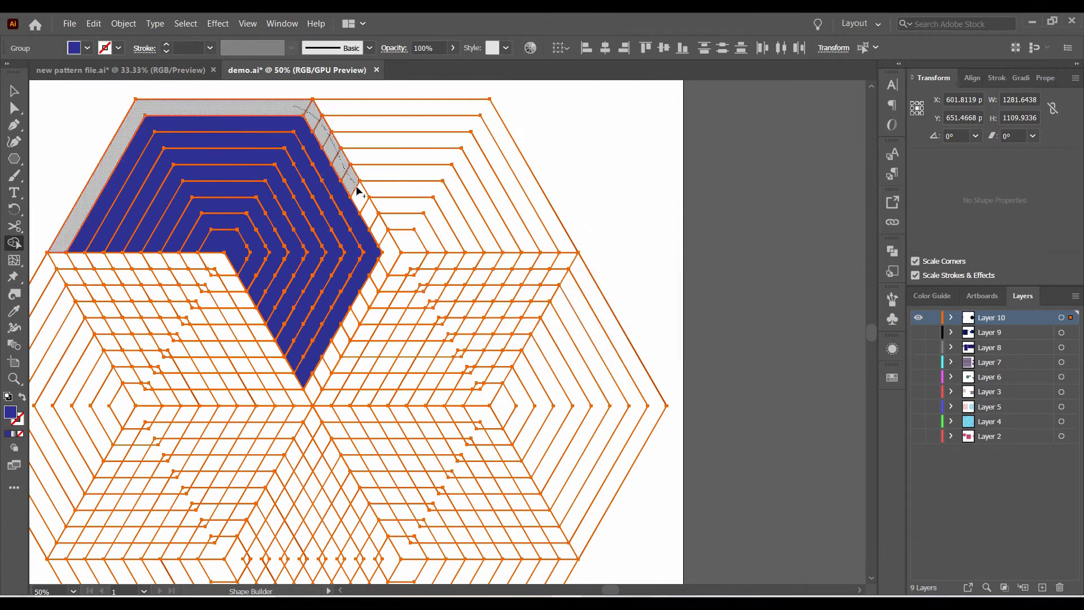
{"action": "left_click", "coordinate": [371, 295]}
{"action": "left_click", "coordinate": [324, 373]}
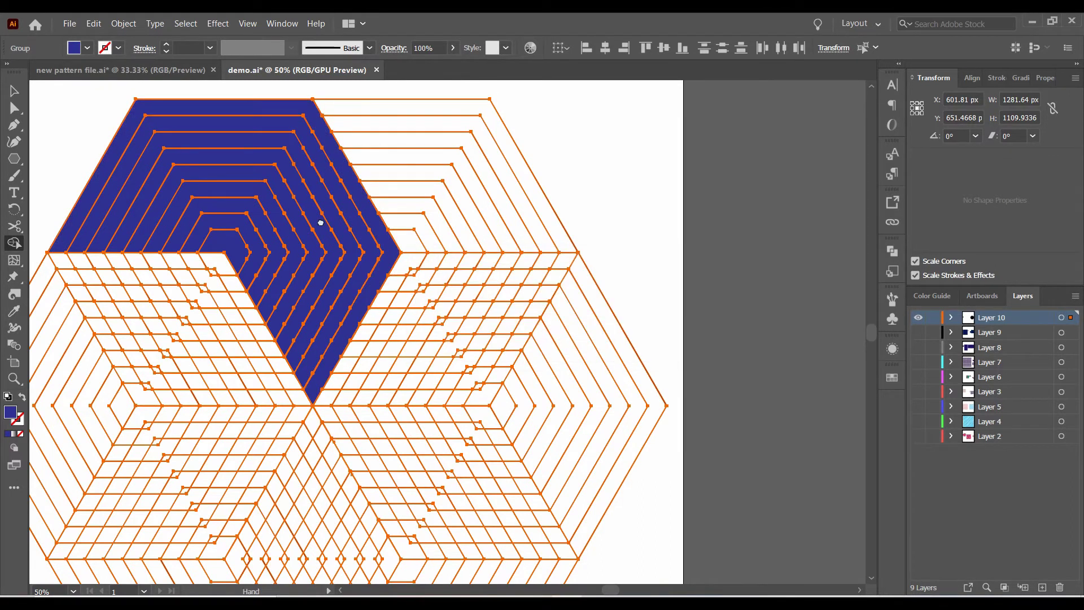
- Fill the small inner hexagon and surrounding bands of the left section blue
{"action": "scroll", "coordinate": [317, 223], "scroll_direction": "down", "scroll_amount": 2}
{"action": "left_click", "coordinate": [275, 186]}
{"action": "left_click", "coordinate": [246, 313]}
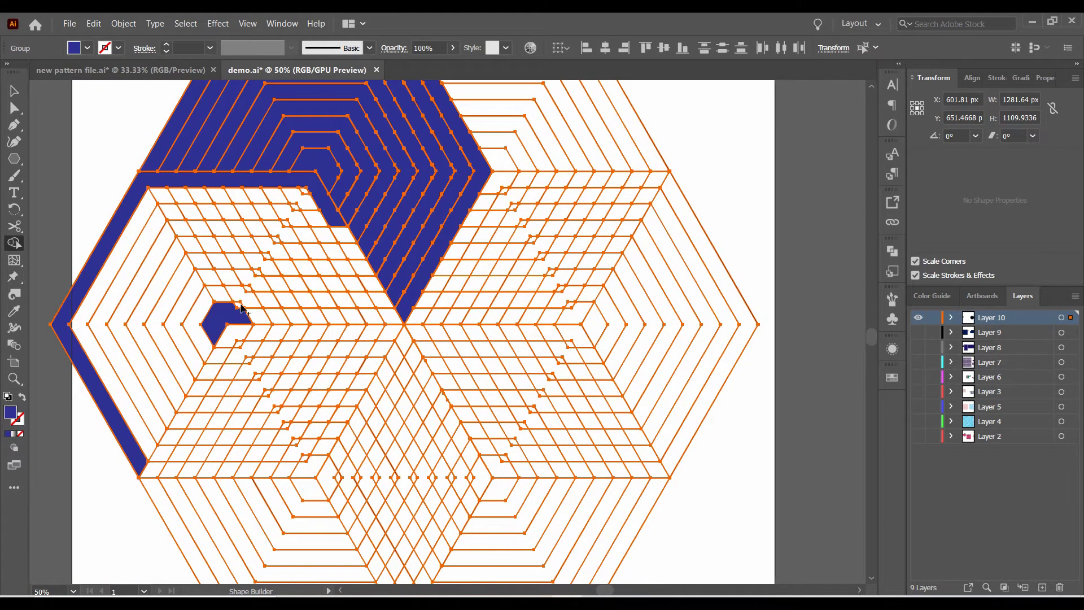
{"action": "left_click", "coordinate": [258, 315]}
{"action": "left_click", "coordinate": [261, 277]}
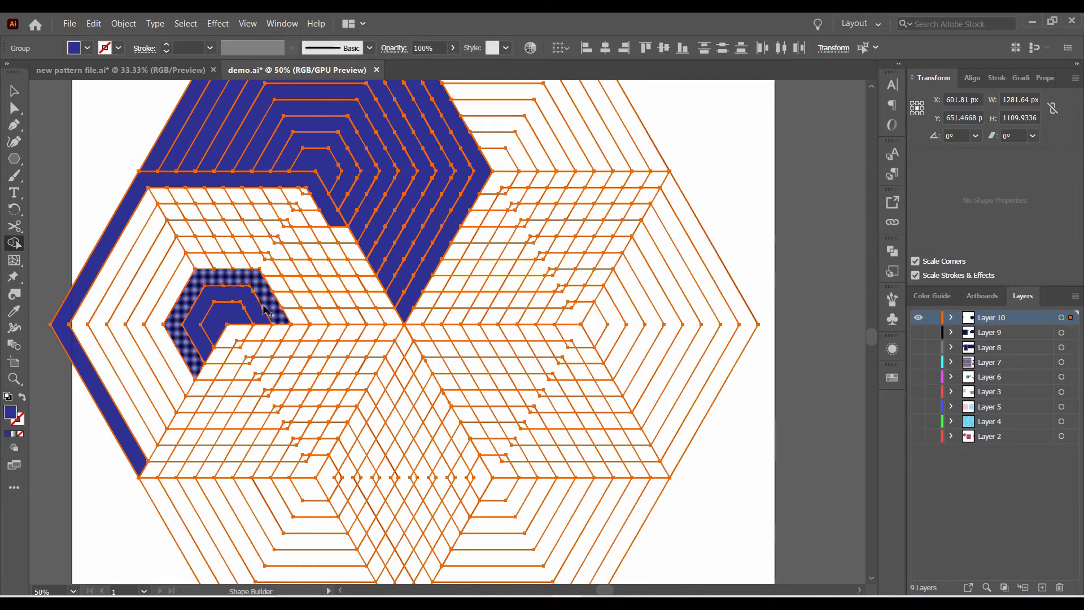
{"action": "left_click", "coordinate": [267, 260]}
{"action": "left_click", "coordinate": [309, 305]}
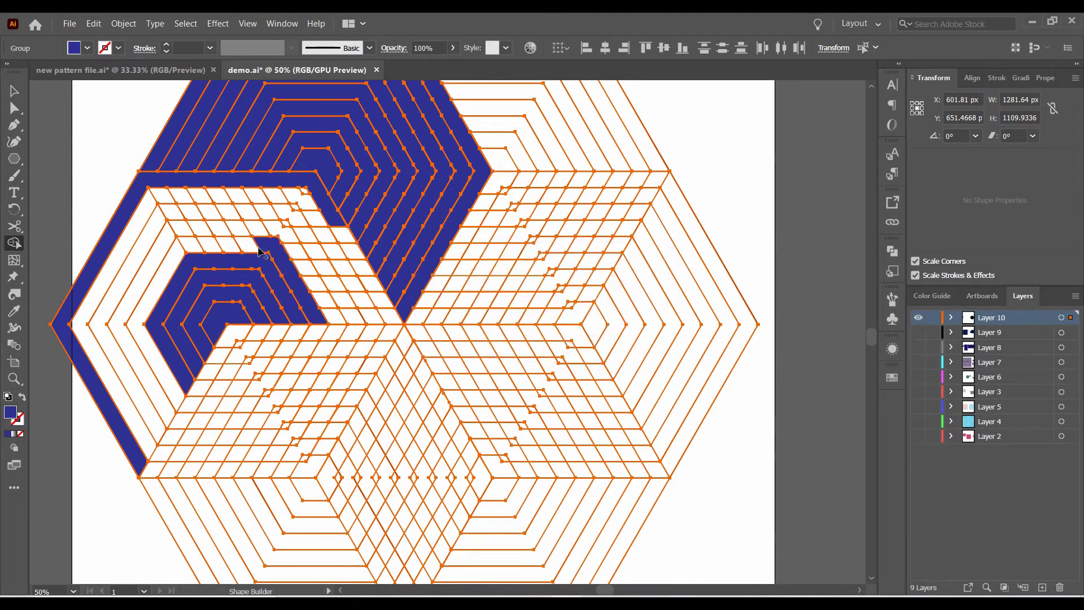
- Merge the remaining left-section bands, including the diagonal and top strips, into blue
{"action": "left_click", "coordinate": [271, 247]}
{"action": "left_click_drag", "start_coordinate": [164, 244], "coordinate": [328, 301]}
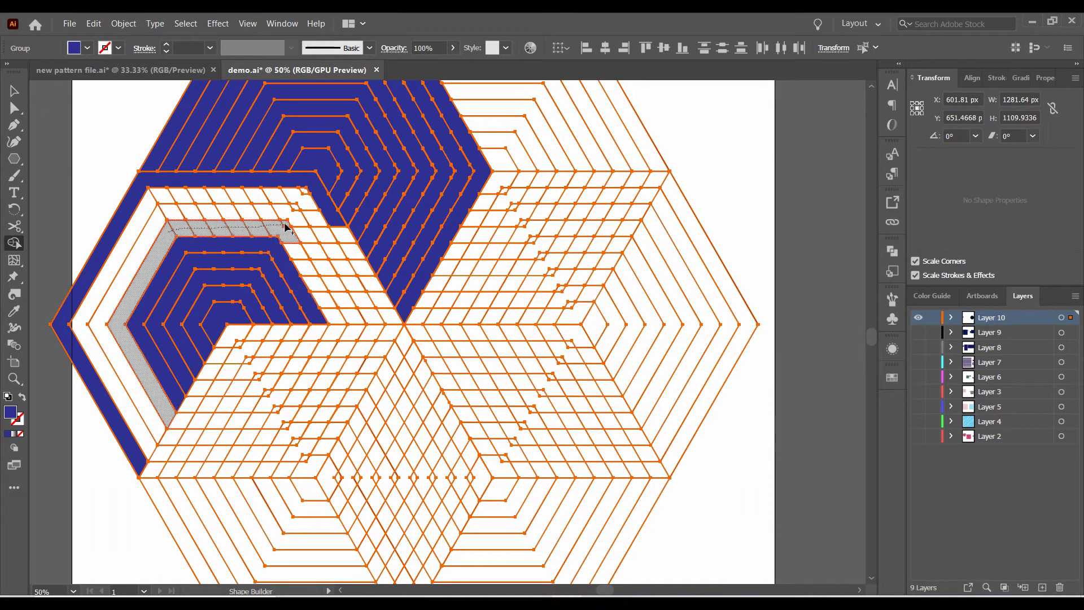
{"action": "left_click", "coordinate": [164, 215]}
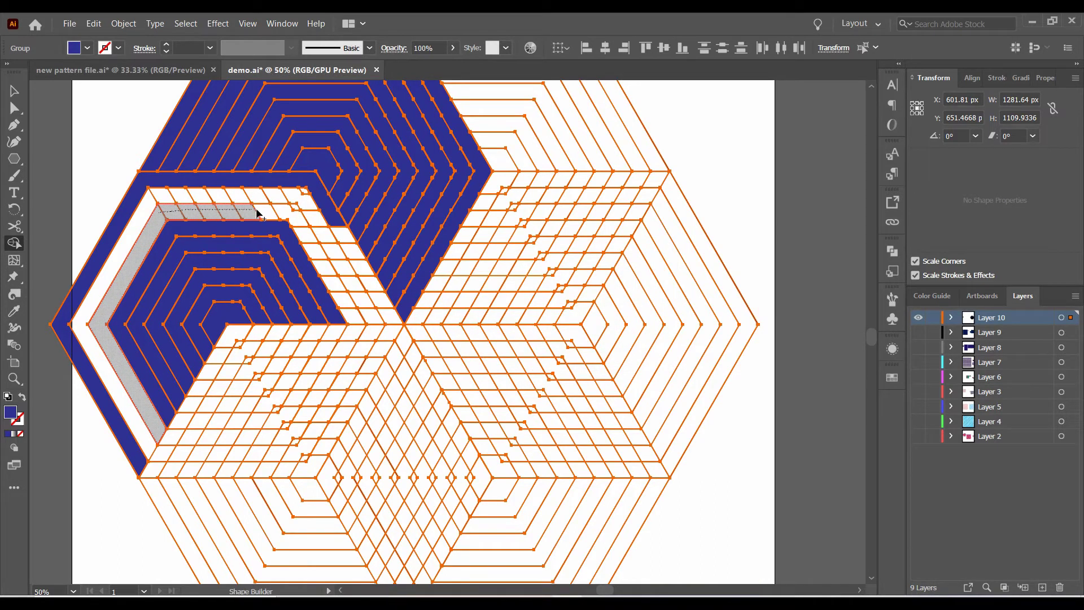
{"action": "left_click", "coordinate": [295, 210]}
{"action": "left_click", "coordinate": [333, 254]}
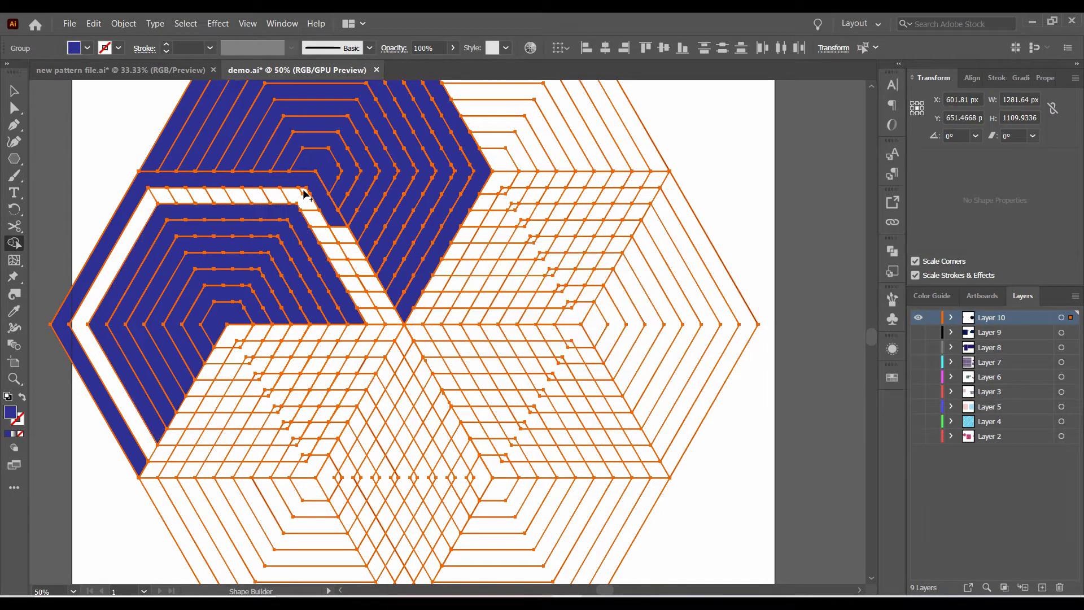
{"action": "left_click", "coordinate": [359, 247]}
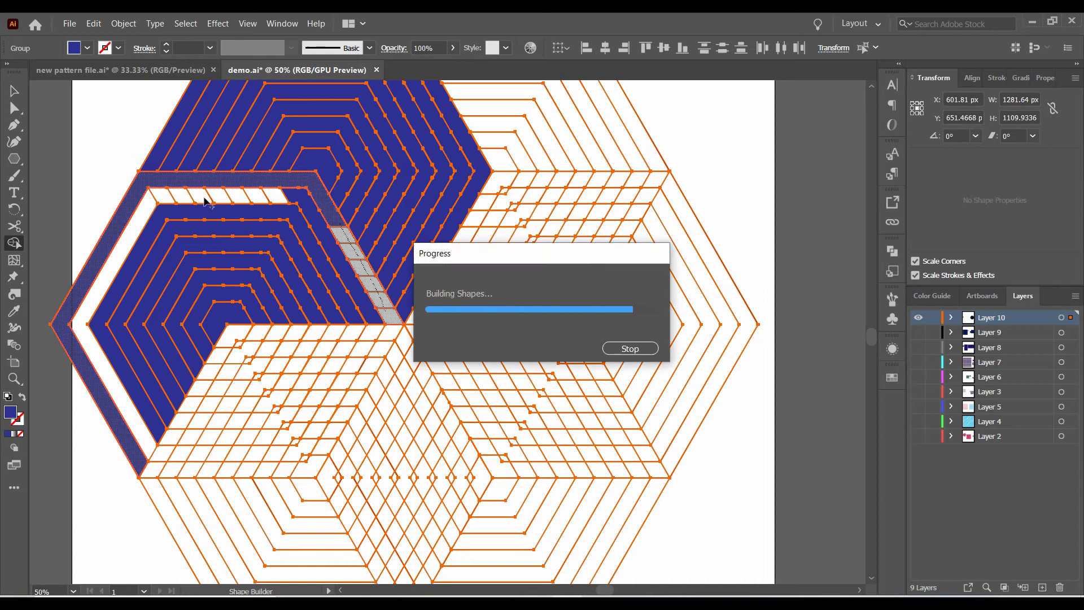
{"action": "mouse_move", "coordinate": [248, 197]}
{"action": "left_mouse_down"}
{"action": "mouse_move", "coordinate": [155, 204]}
{"action": "mouse_move", "coordinate": [293, 202]}
{"action": "mouse_move", "coordinate": [355, 336]}
{"action": "left_mouse_up"}
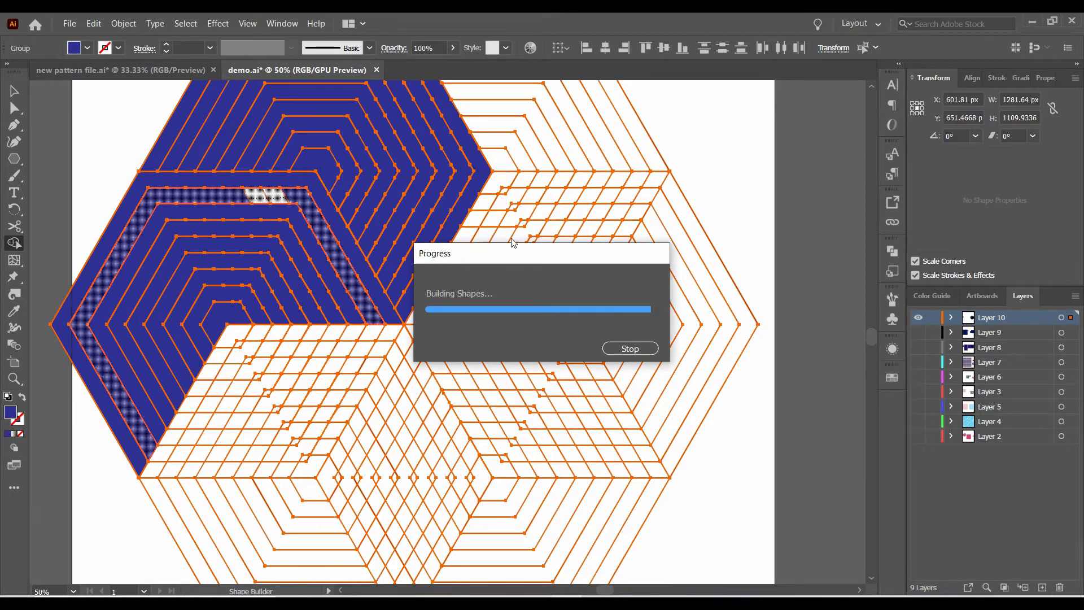
- Reselect blue and fill the leftover cells beside the blue tip and right hexagon
{"action": "left_click", "coordinate": [504, 169]}
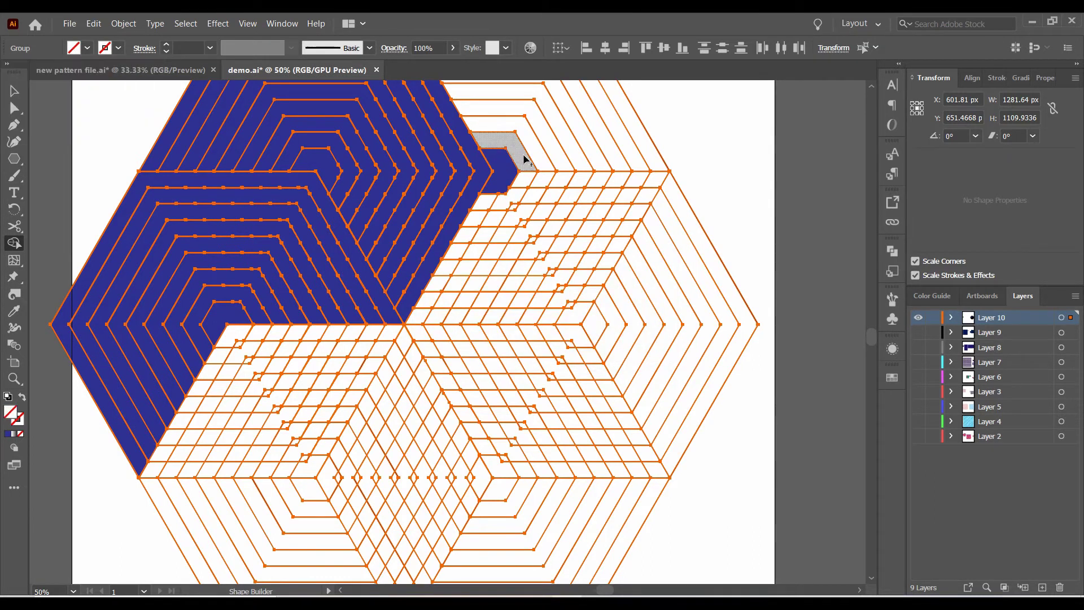
{"action": "left_click", "coordinate": [525, 159]}
{"action": "left_click", "coordinate": [486, 206]}
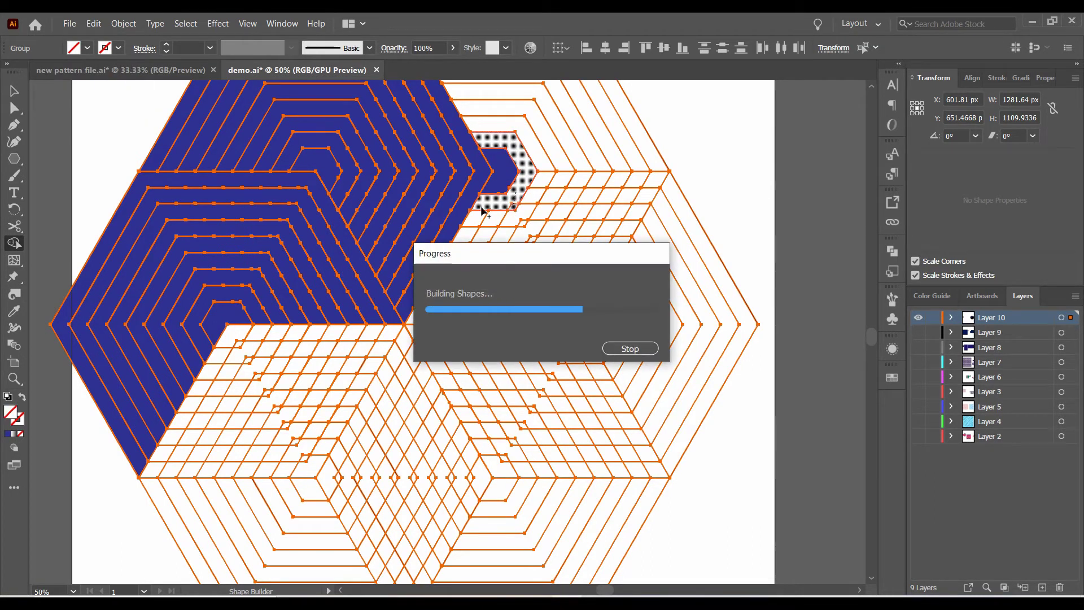
{"action": "left_click", "coordinate": [88, 48]}
{"action": "left_click", "coordinate": [17, 133]}
{"action": "left_click", "coordinate": [528, 169]}
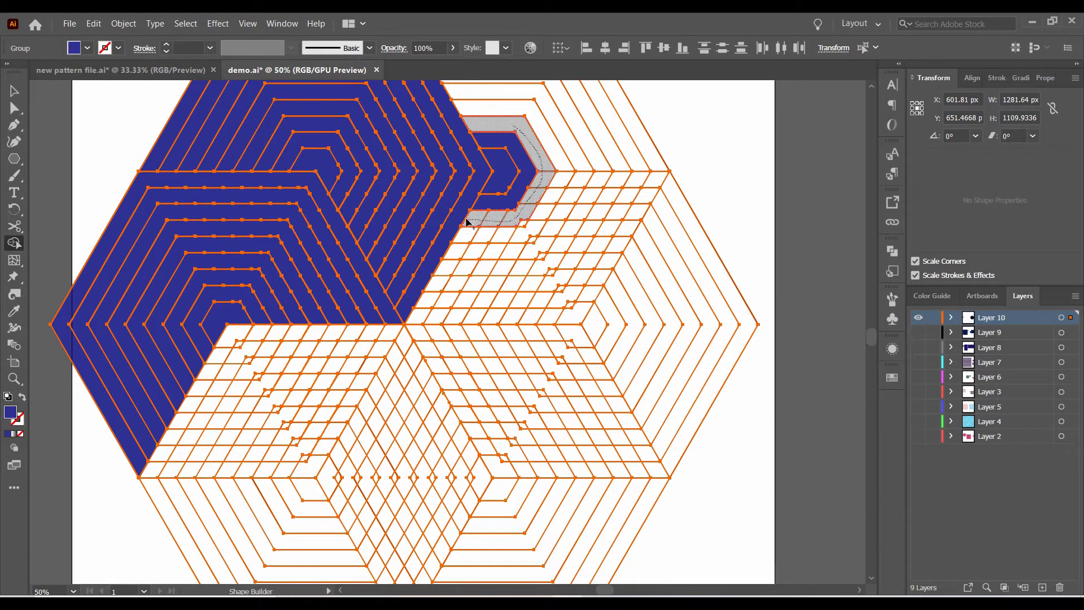
{"action": "left_click", "coordinate": [466, 222]}
{"action": "left_click", "coordinate": [571, 175]}
- Merge the right hexagon's inner cells, right-edge band and top strips into blue
{"action": "mouse_move", "coordinate": [534, 188]}
{"action": "left_mouse_down"}
{"action": "mouse_move", "coordinate": [459, 199]}
{"action": "mouse_move", "coordinate": [431, 242]}
{"action": "left_mouse_up"}
{"action": "left_click", "coordinate": [387, 263]}
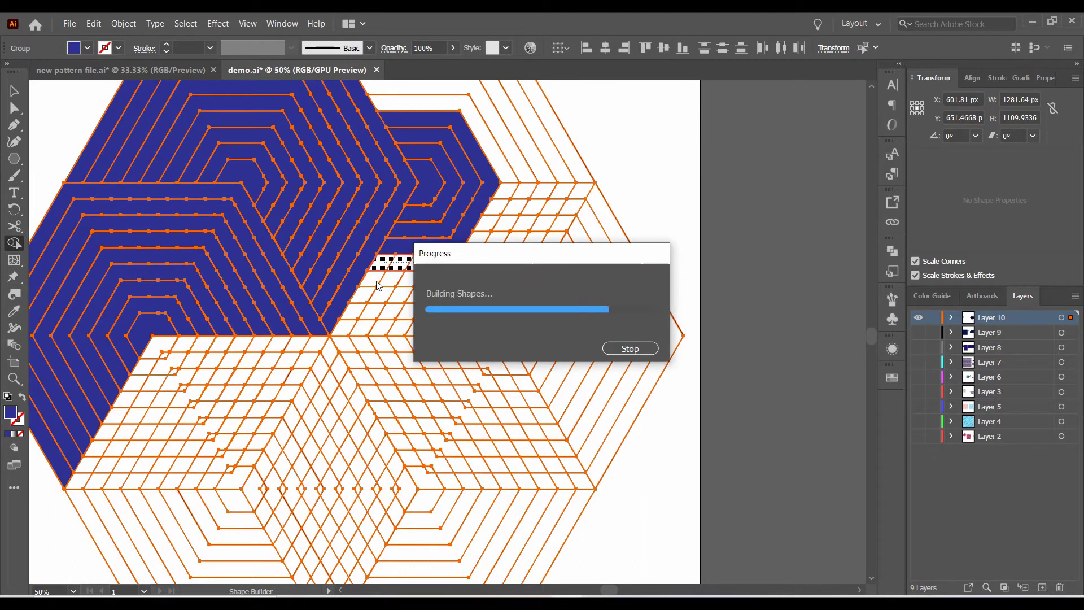
{"action": "left_click", "coordinate": [364, 299]}
{"action": "left_click", "coordinate": [355, 318]}
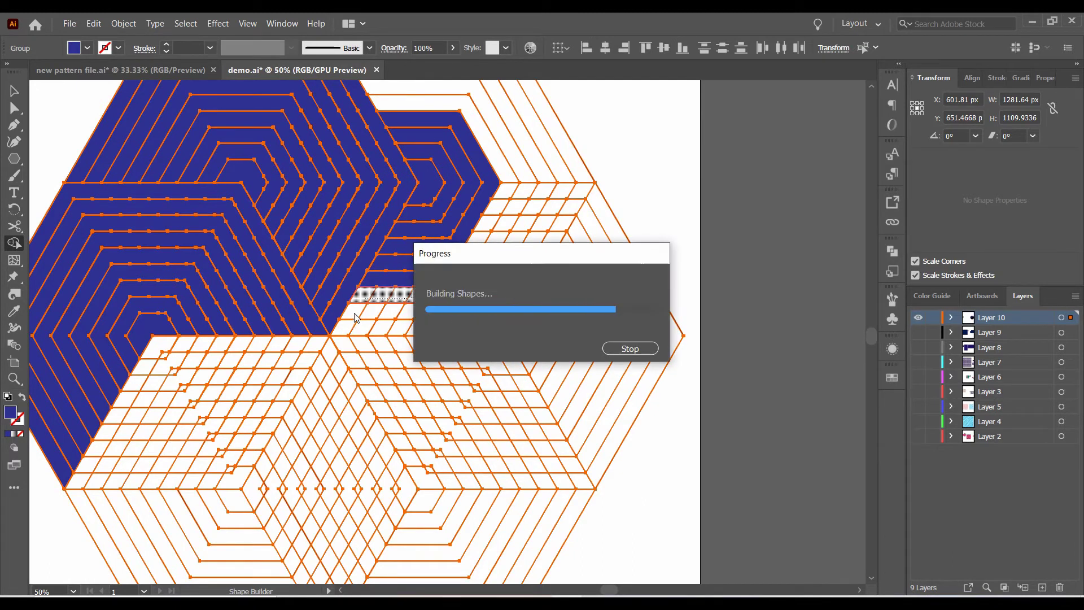
{"action": "left_click", "coordinate": [346, 334]}
{"action": "left_click_drag", "start_coordinate": [346, 333], "coordinate": [526, 272]}
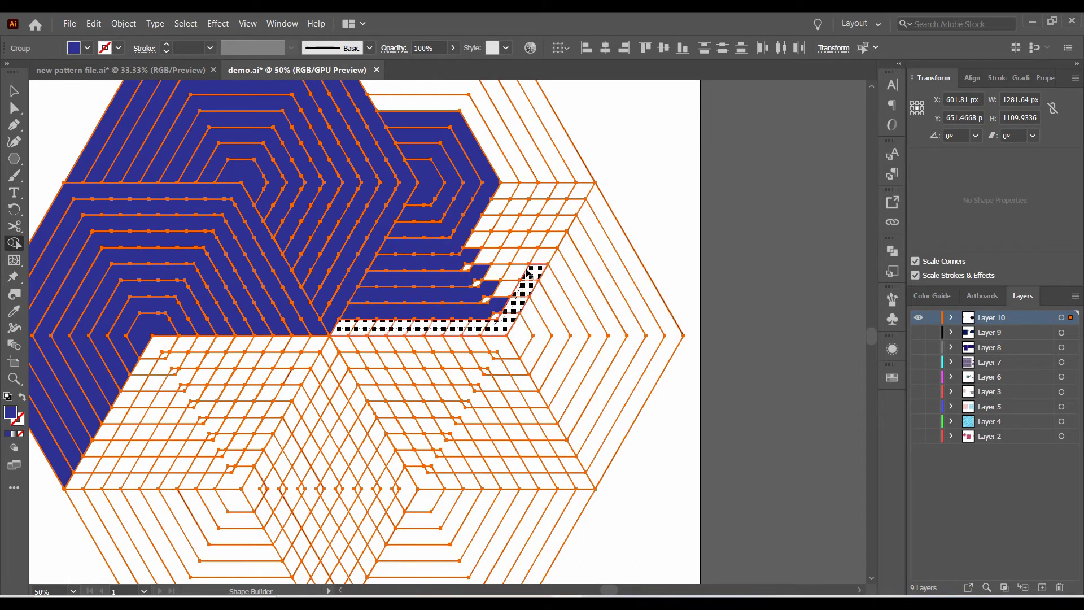
{"action": "left_click_drag", "start_coordinate": [533, 99], "coordinate": [429, 331]}
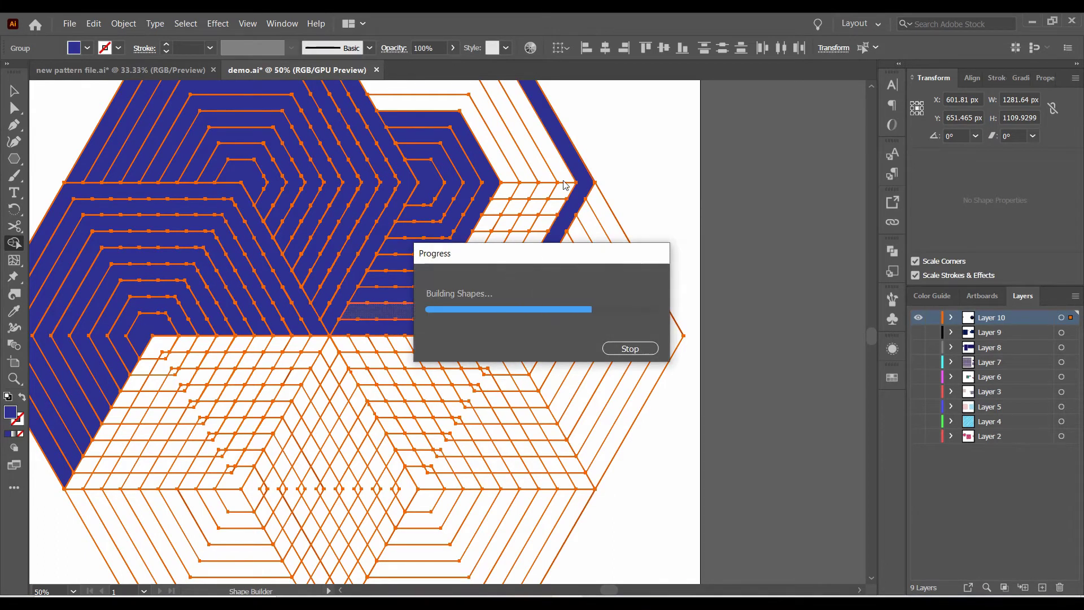
{"action": "left_click", "coordinate": [541, 174]}
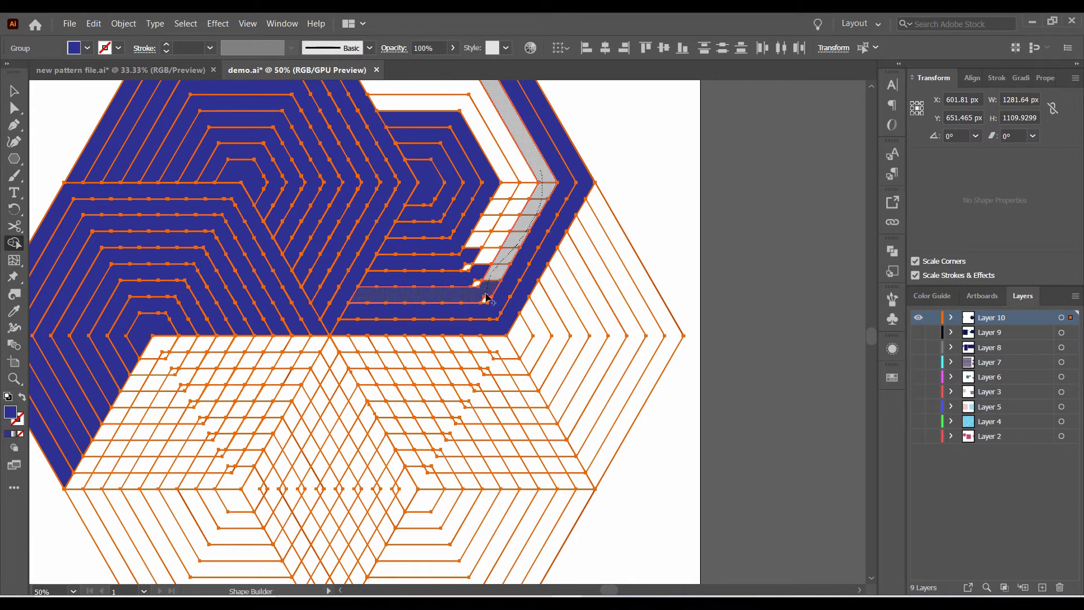
{"action": "left_click", "coordinate": [524, 178]}
{"action": "left_click", "coordinate": [523, 178]}
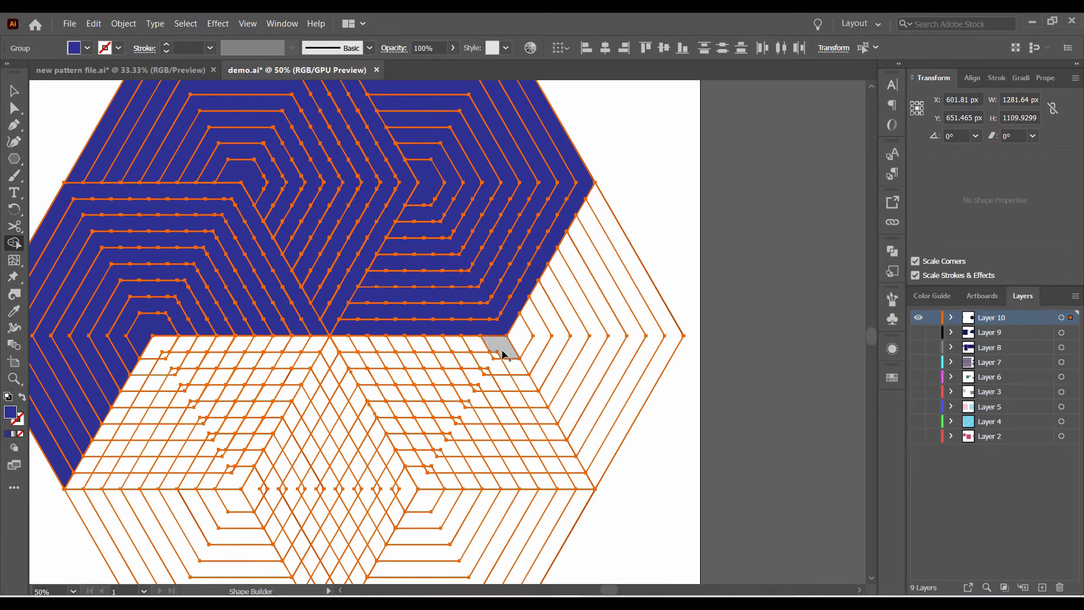
- Merge the lower-right region and outer strips beside the white cube into blue
{"action": "left_click", "coordinate": [497, 364]}
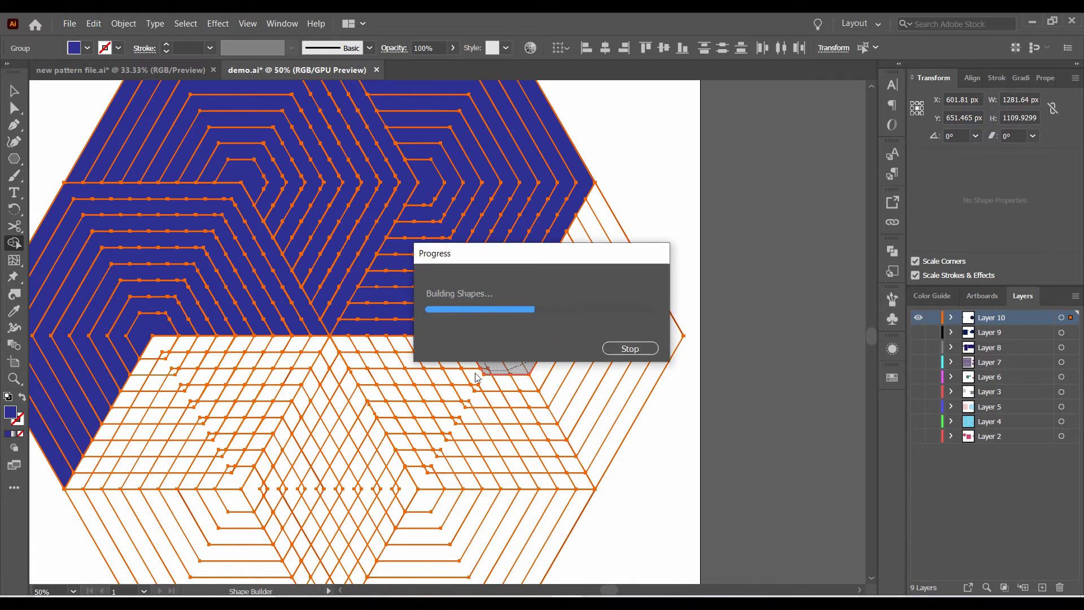
{"action": "scroll", "coordinate": [531, 316], "scroll_direction": "down", "scroll_amount": 3}
{"action": "left_click", "coordinate": [532, 312]}
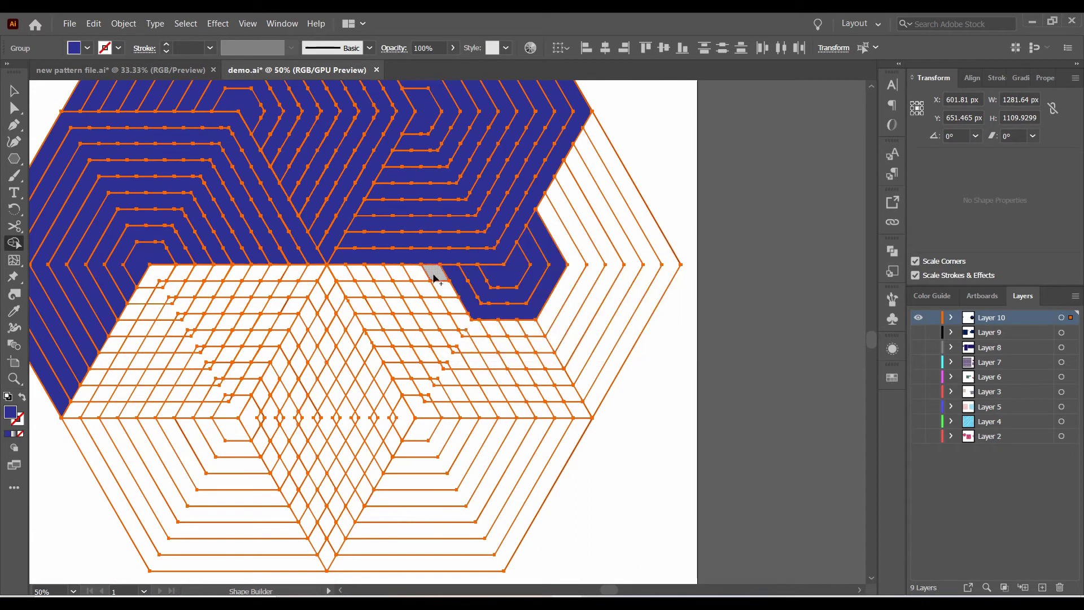
{"action": "left_click", "coordinate": [463, 339]}
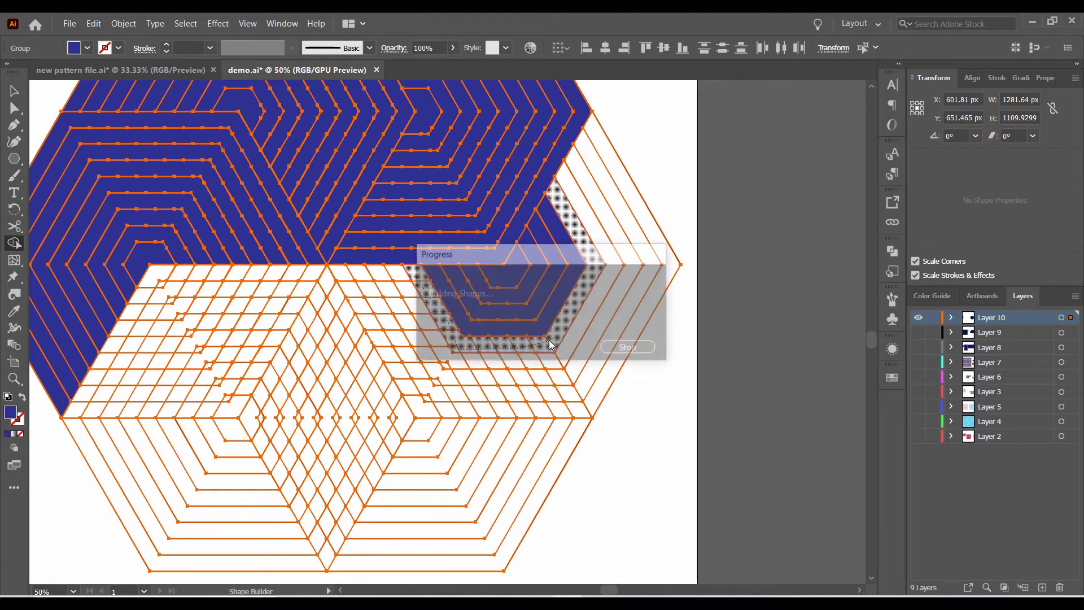
{"action": "left_click", "coordinate": [515, 357]}
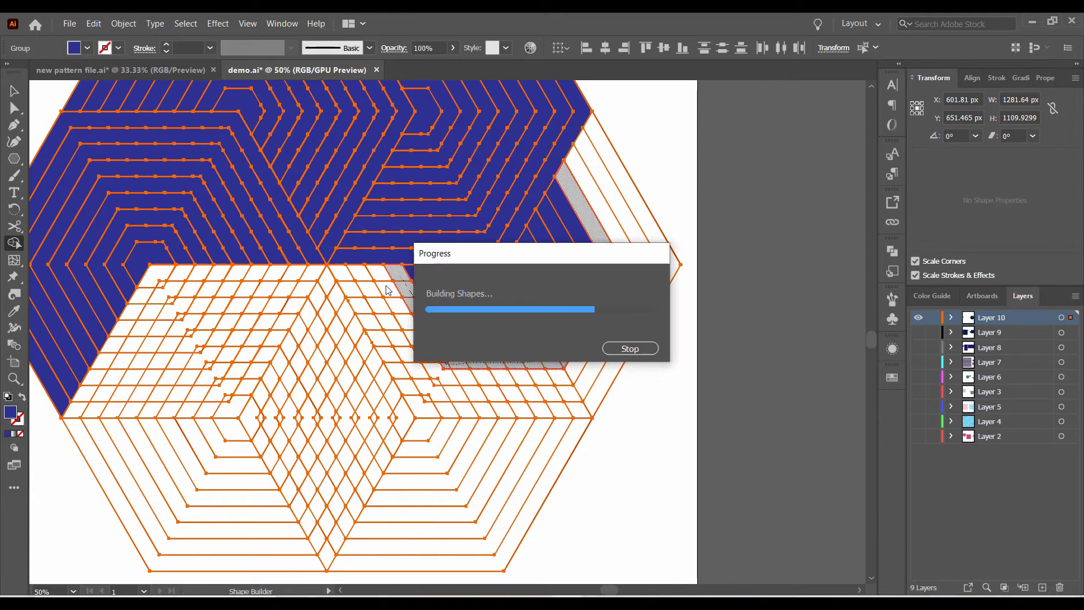
{"action": "left_click_drag", "start_coordinate": [501, 384], "coordinate": [368, 286]}
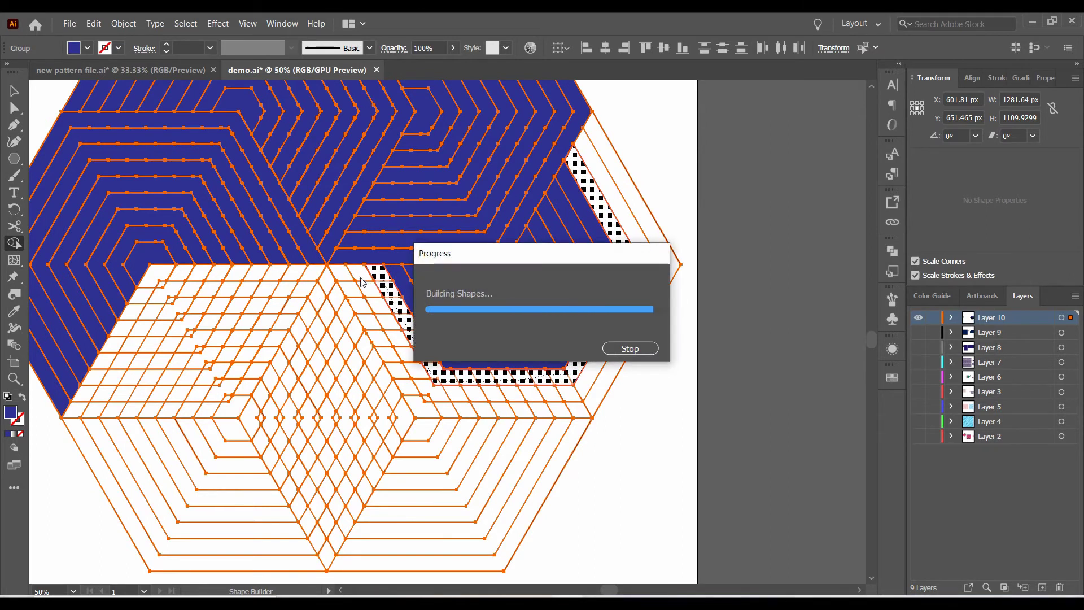
{"action": "left_click_drag", "start_coordinate": [424, 383], "coordinate": [581, 392]}
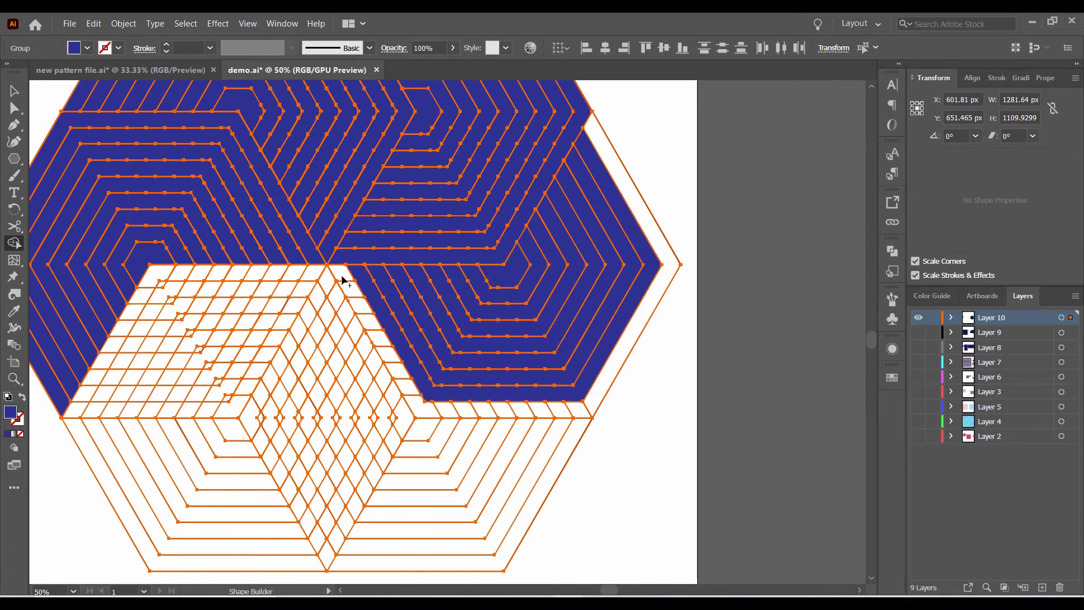
{"action": "left_click_drag", "start_coordinate": [342, 279], "coordinate": [578, 408]}
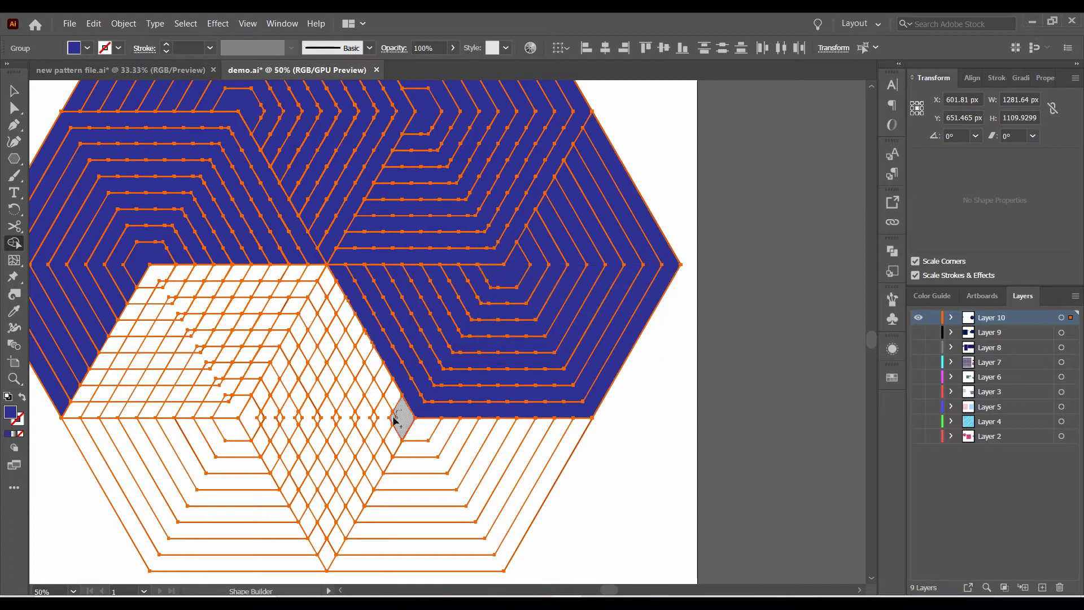
{"action": "left_click_drag", "start_coordinate": [396, 418], "coordinate": [373, 368]}
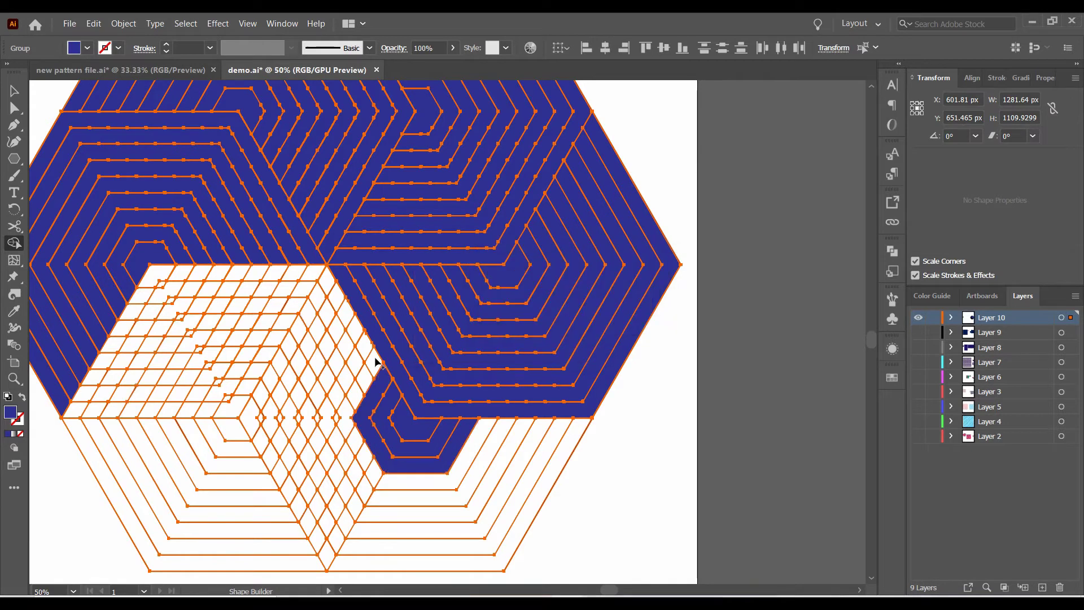
{"action": "mouse_move", "coordinate": [368, 452]}
{"action": "left_mouse_down"}
{"action": "mouse_move", "coordinate": [363, 377]}
{"action": "mouse_move", "coordinate": [419, 257]}
{"action": "left_mouse_up"}
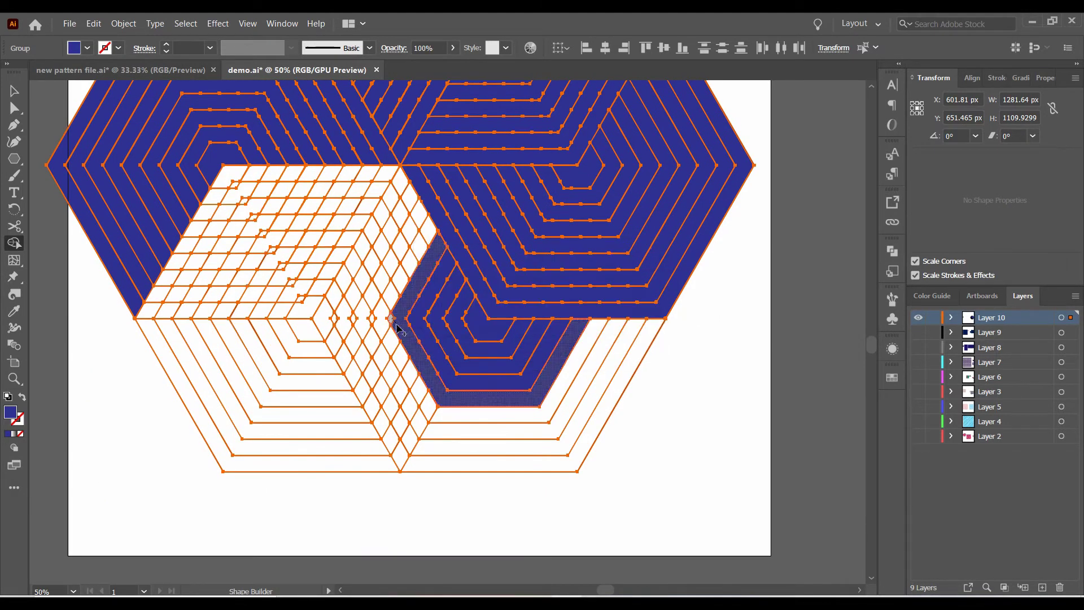
- Merge the lower band, small inner band and lower-left bands into blue
{"action": "left_click_drag", "start_coordinate": [381, 335], "coordinate": [407, 242]}
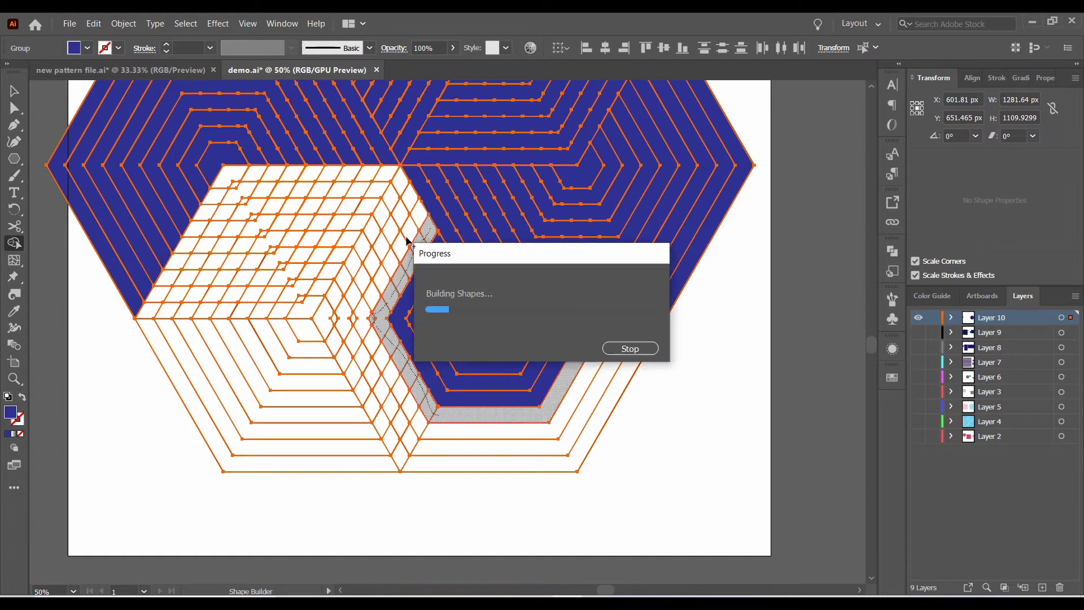
{"action": "left_click_drag", "start_coordinate": [376, 351], "coordinate": [441, 430]}
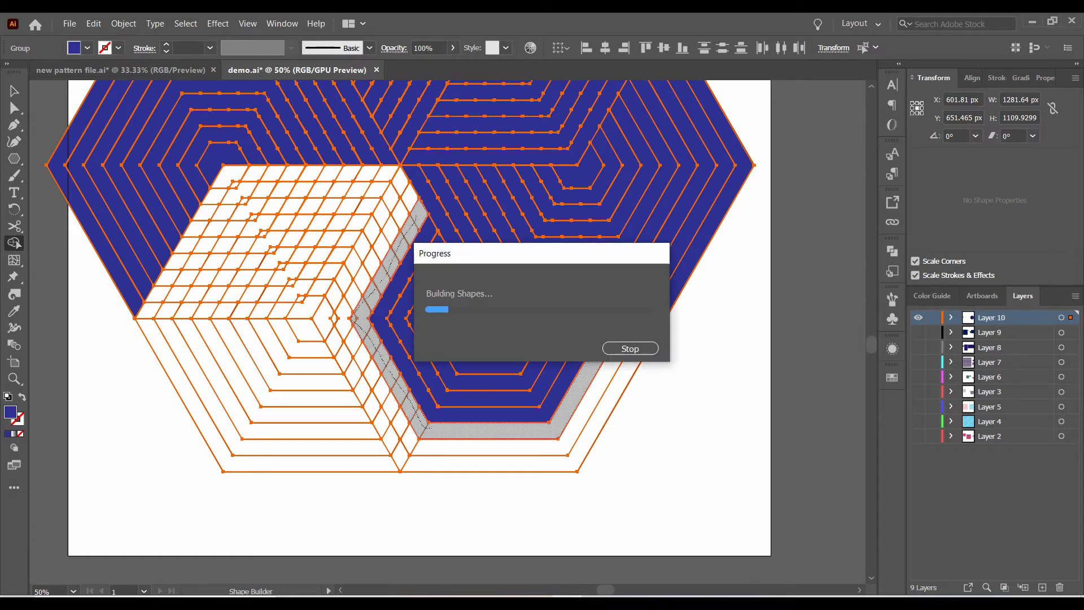
{"action": "mouse_move", "coordinate": [339, 310]}
{"action": "left_mouse_down"}
{"action": "mouse_move", "coordinate": [405, 184]}
{"action": "mouse_move", "coordinate": [415, 460]}
{"action": "left_mouse_up"}
{"action": "mouse_move", "coordinate": [299, 302]}
{"action": "left_mouse_down"}
{"action": "mouse_move", "coordinate": [345, 255]}
{"action": "mouse_move", "coordinate": [362, 198]}
{"action": "left_mouse_up"}
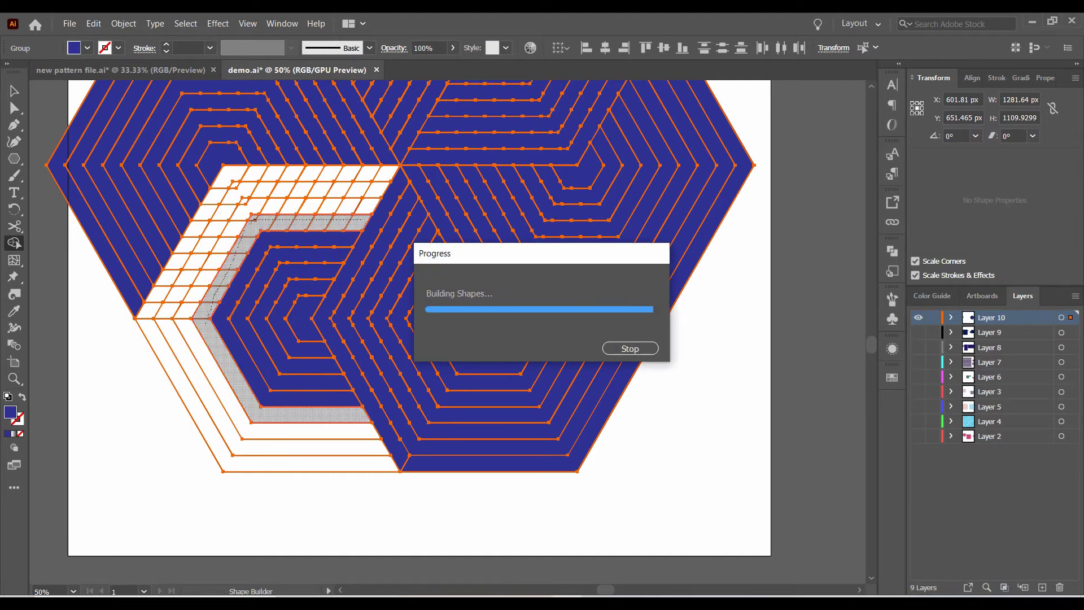
{"action": "left_click", "coordinate": [249, 206]}
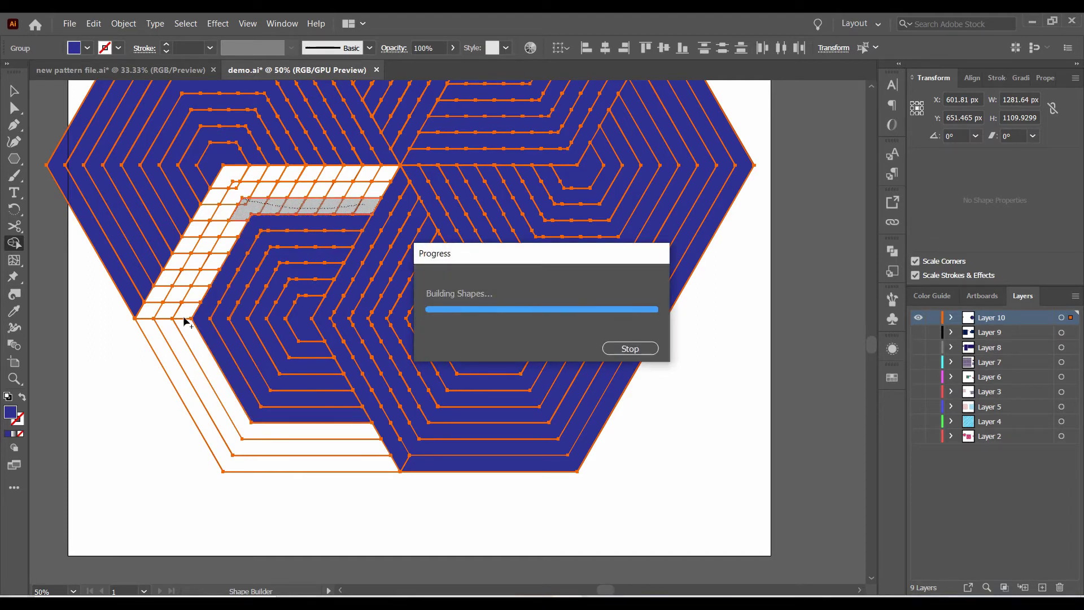
{"action": "left_click", "coordinate": [185, 321]}
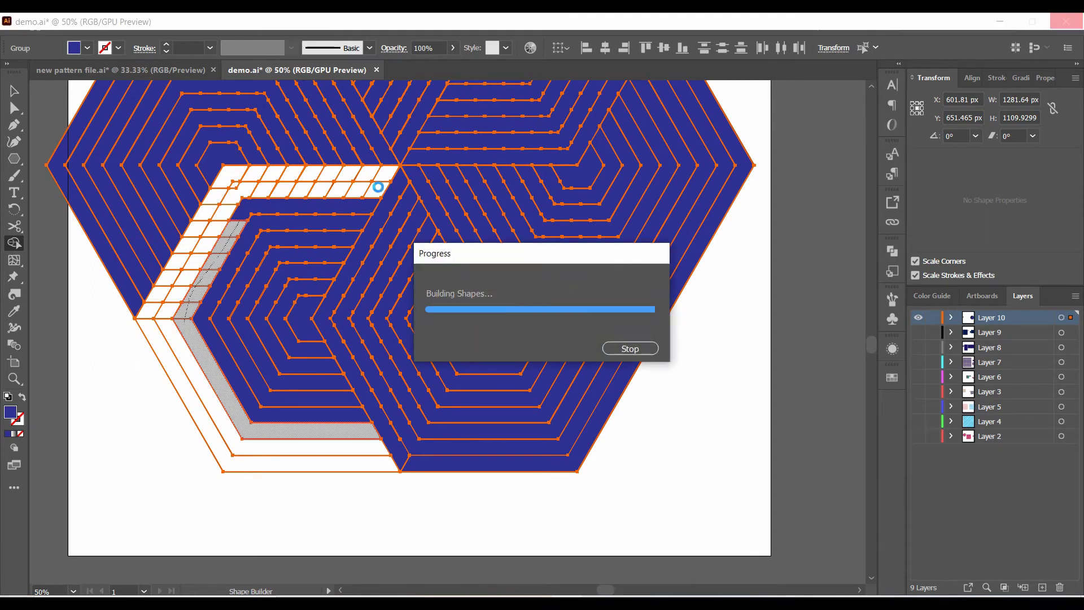
{"action": "left_click_drag", "start_coordinate": [189, 275], "coordinate": [186, 362]}
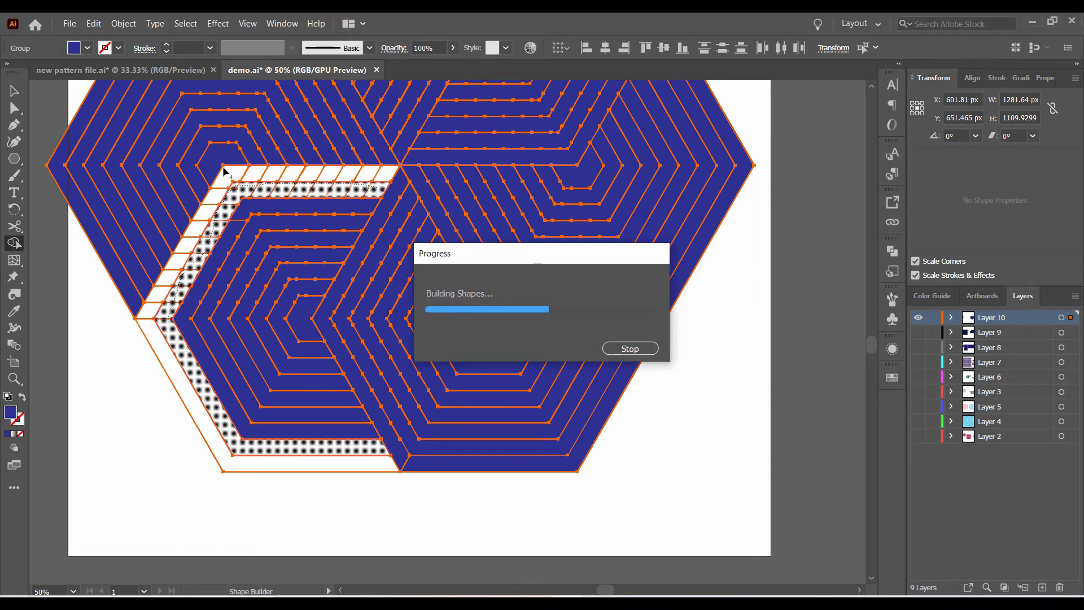
{"action": "mouse_move", "coordinate": [382, 175]}
{"action": "left_mouse_down"}
{"action": "mouse_move", "coordinate": [213, 194]}
{"action": "mouse_move", "coordinate": [150, 326]}
{"action": "left_mouse_up"}
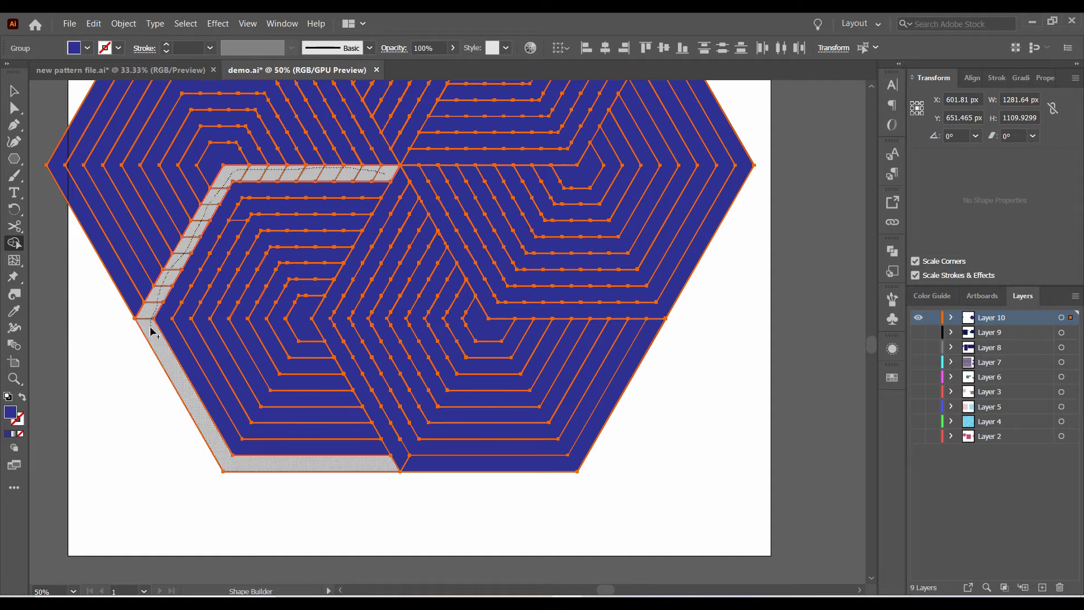
- Ungroup the blue hexagon pattern and select several of its section paths together
{"action": "key", "text": "ctrl+minus"}
{"action": "key", "text": "ctrl+minus"}
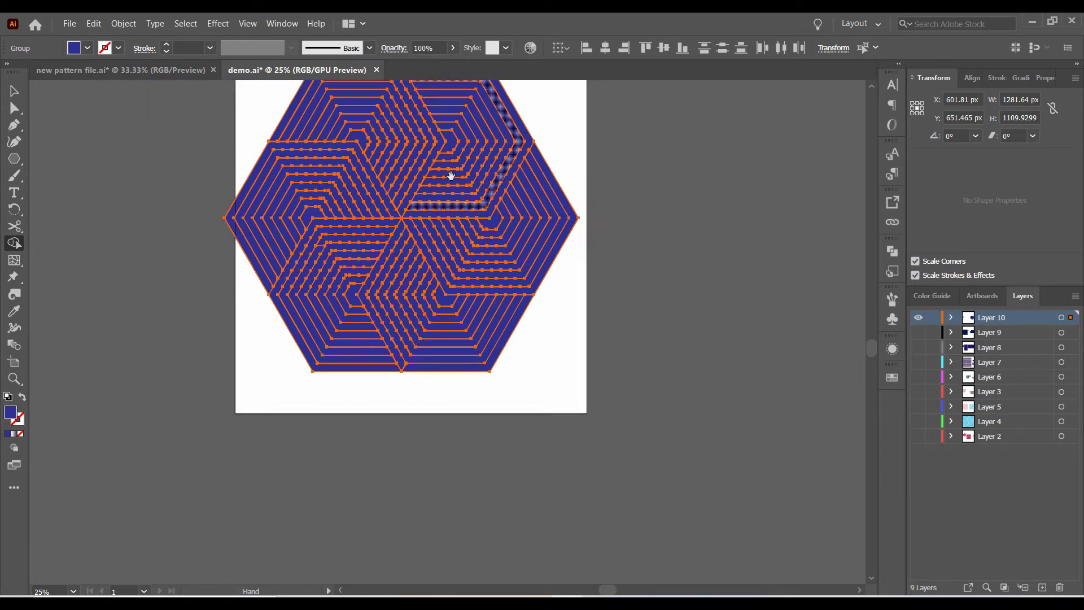
{"action": "key", "text": "ctrl+shift+a"}
{"action": "key", "text": "ctrl+equal"}
{"action": "left_click", "coordinate": [14, 93]}
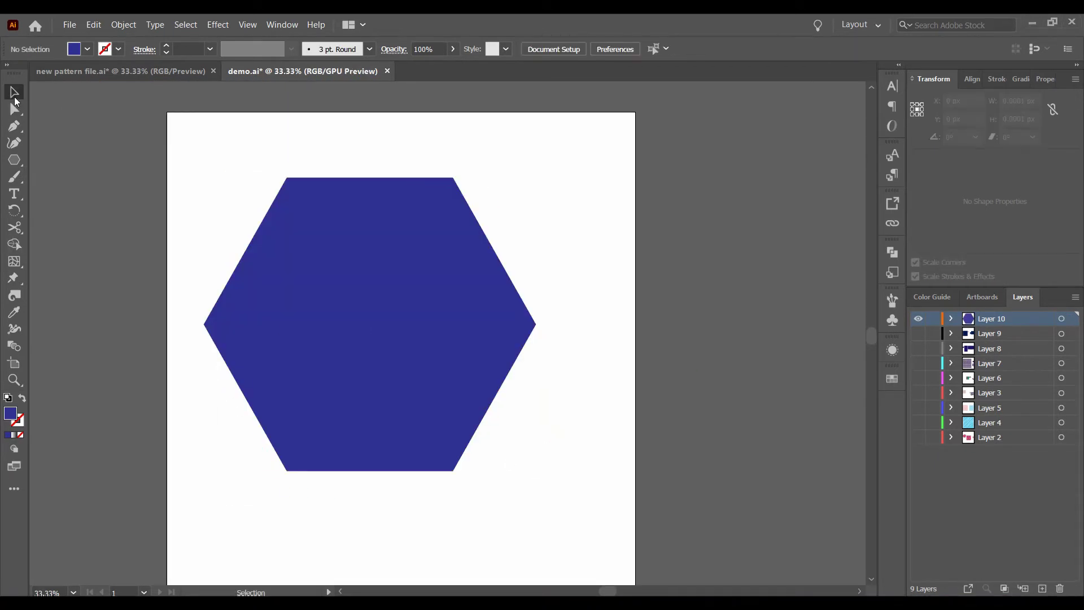
{"action": "left_click", "coordinate": [300, 188]}
{"action": "right_click", "coordinate": [298, 178]}
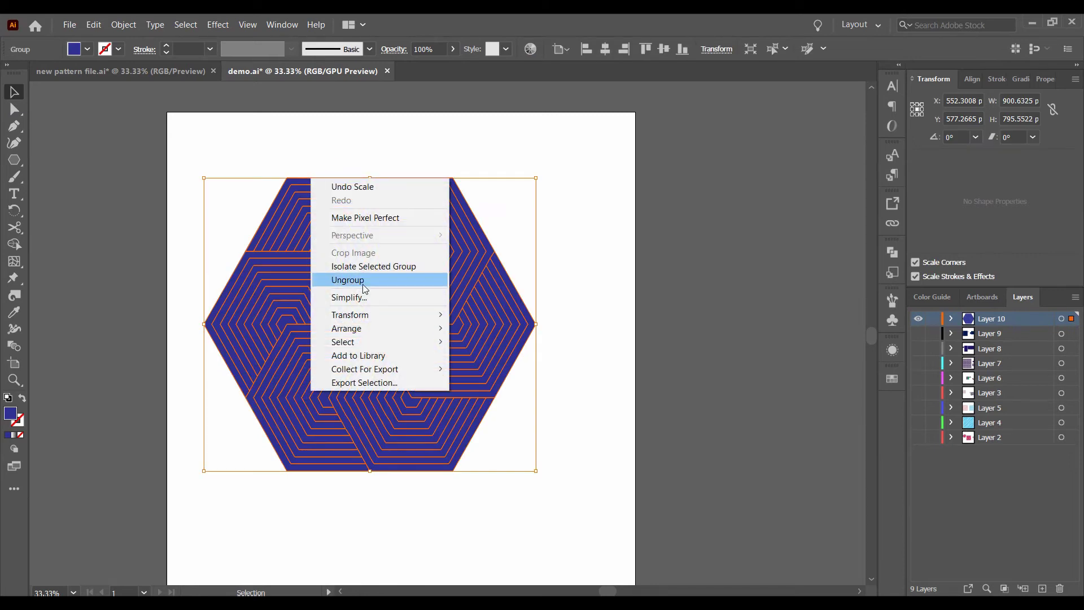
{"action": "left_click", "coordinate": [363, 285]}
{"action": "key", "text": "ctrl+shift+a"}
{"action": "left_click", "coordinate": [230, 288], "text": "shift"}
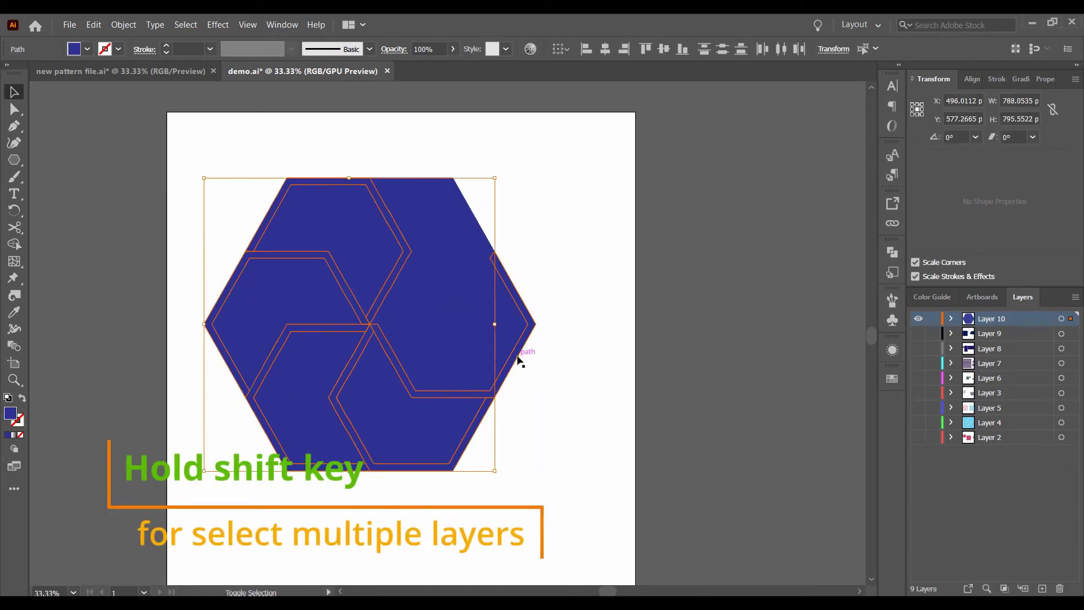
- Fill the selected shapes and the top, left, right and top-right inner hexagons white
{"action": "left_click", "coordinate": [88, 50]}
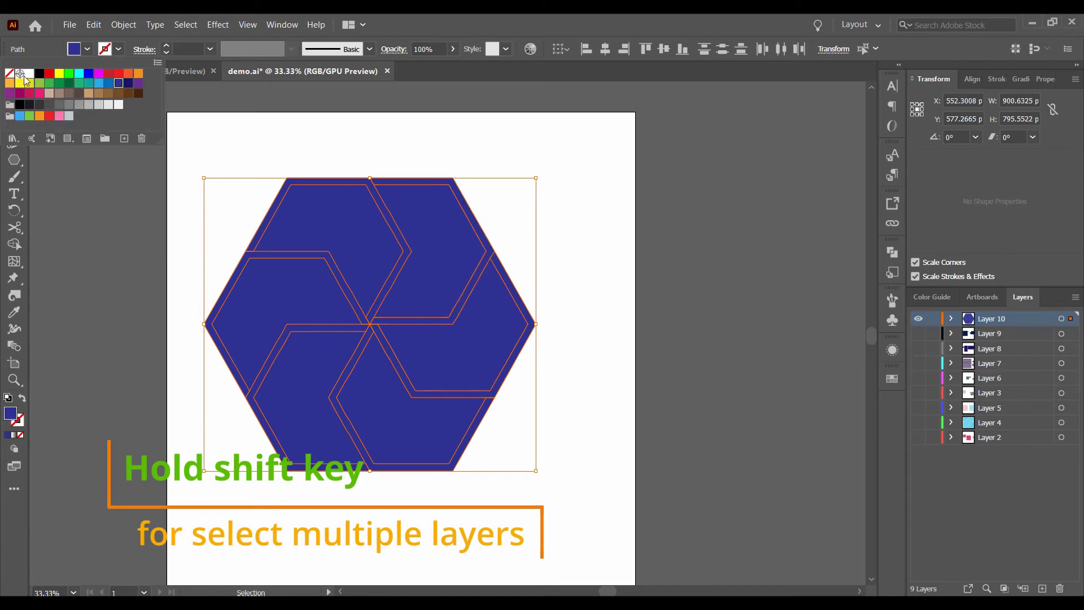
{"action": "left_click", "coordinate": [27, 79]}
{"action": "left_click", "coordinate": [564, 240]}
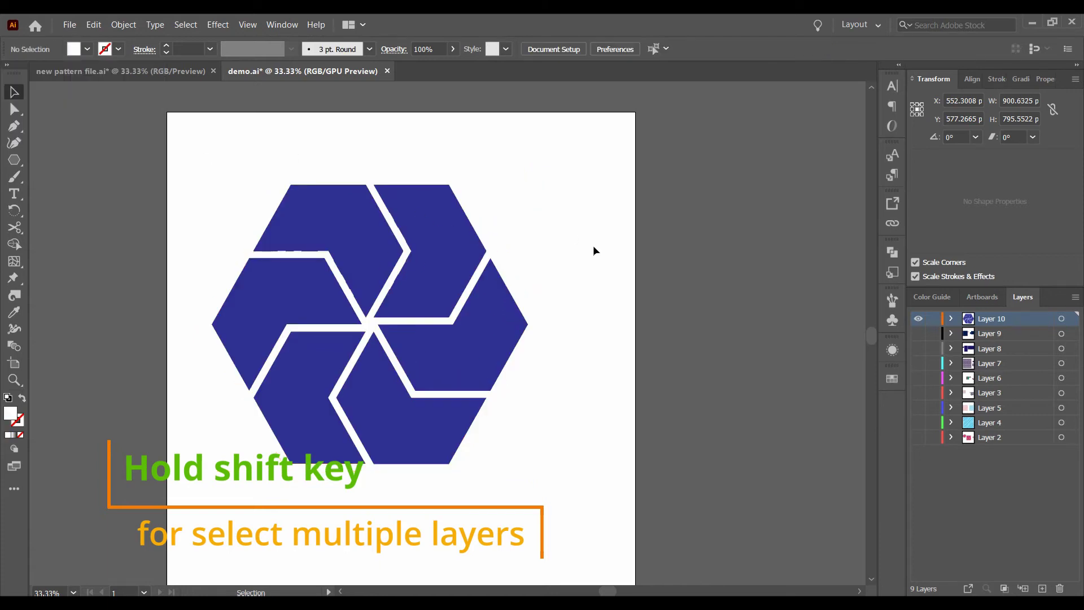
{"action": "left_click", "coordinate": [302, 192]}
{"action": "left_click", "coordinate": [244, 278], "text": "shift"}
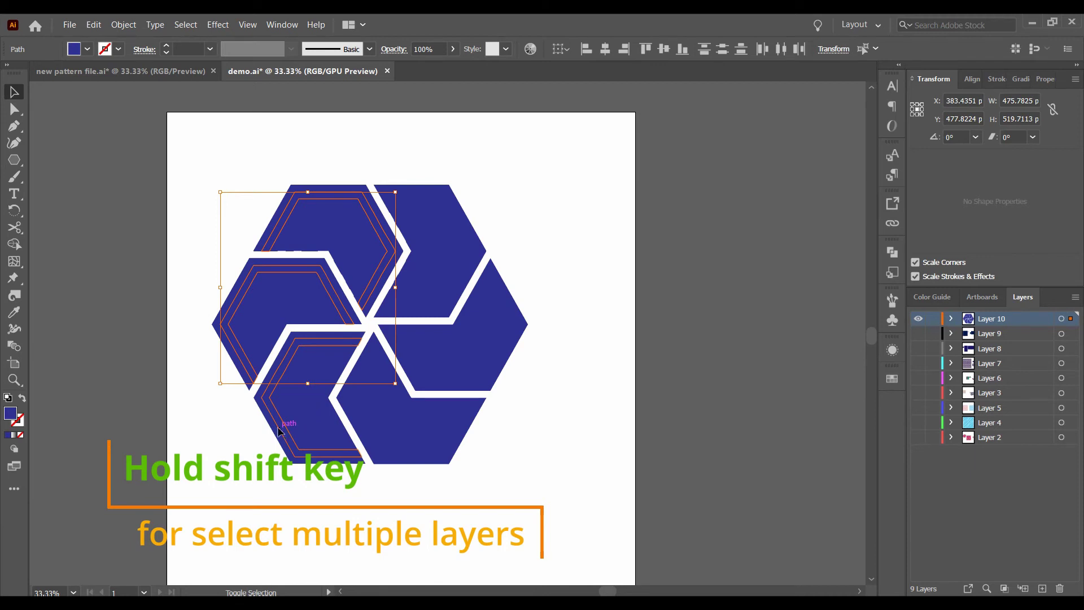
{"action": "left_click", "coordinate": [423, 390], "text": "shift"}
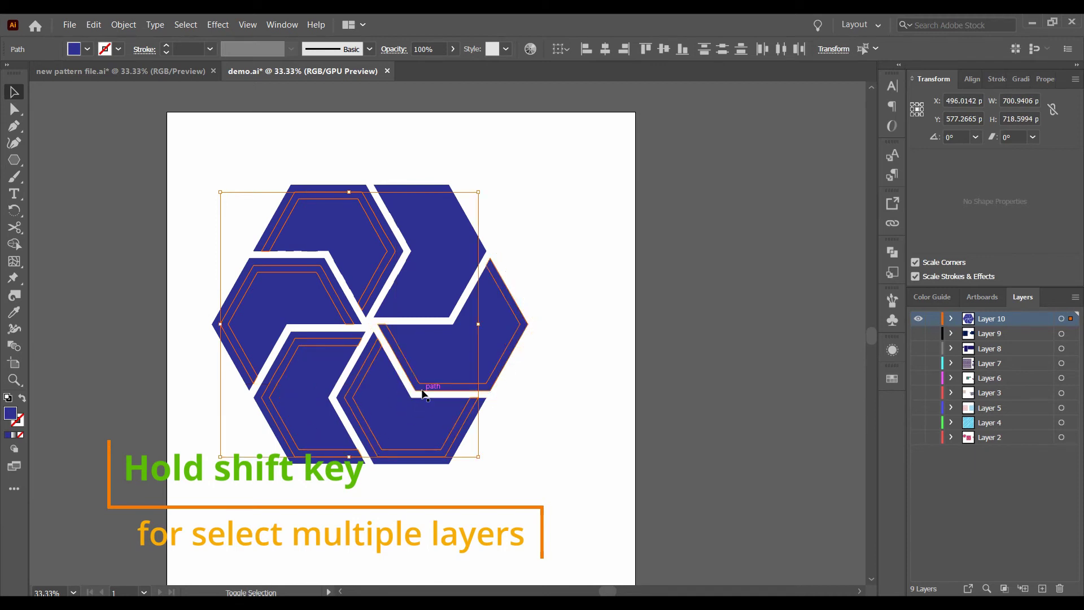
{"action": "left_click", "coordinate": [438, 327], "text": "shift"}
{"action": "left_click", "coordinate": [88, 49]}
{"action": "left_click", "coordinate": [31, 67]}
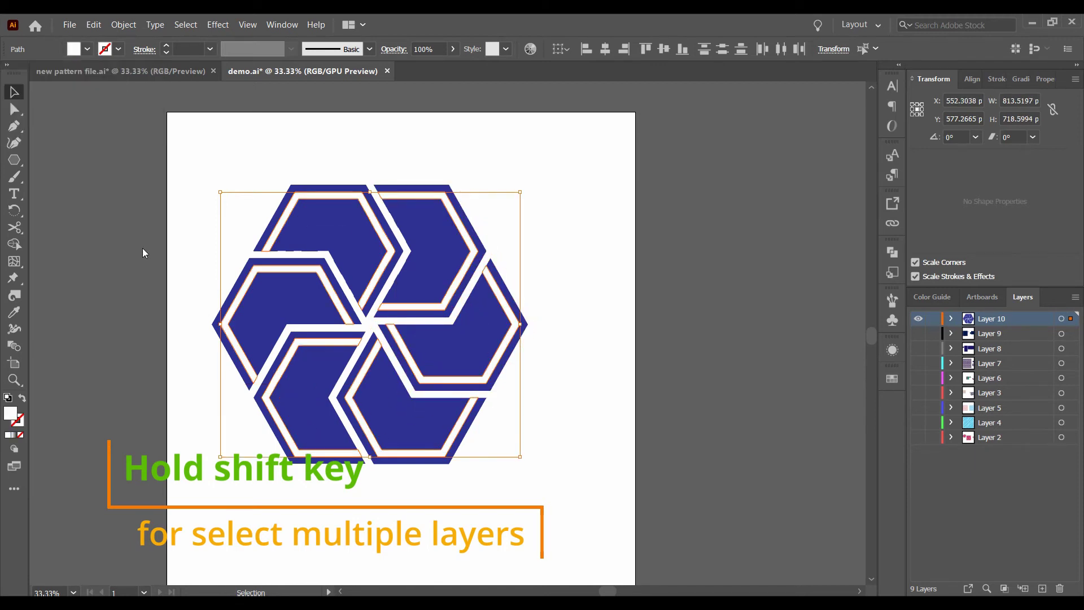
{"action": "left_click", "coordinate": [142, 249]}
- Turn the upper-left, lower, lower-right and upper-right inner hexagons white
{"action": "left_click", "coordinate": [284, 280]}
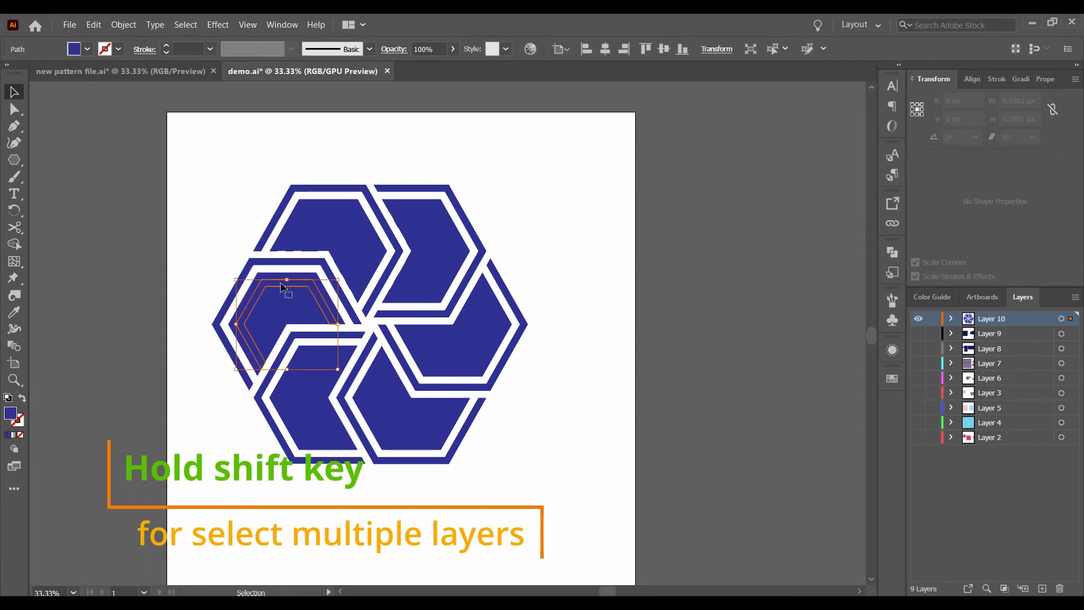
{"action": "left_click", "coordinate": [316, 383], "text": "shift"}
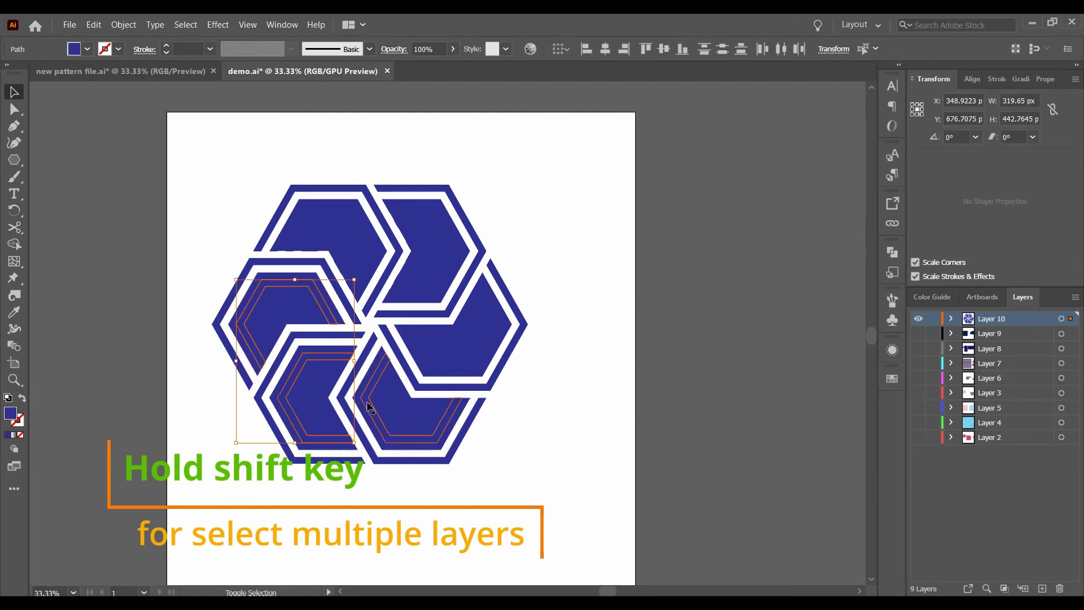
{"action": "left_click", "coordinate": [410, 396], "text": "shift"}
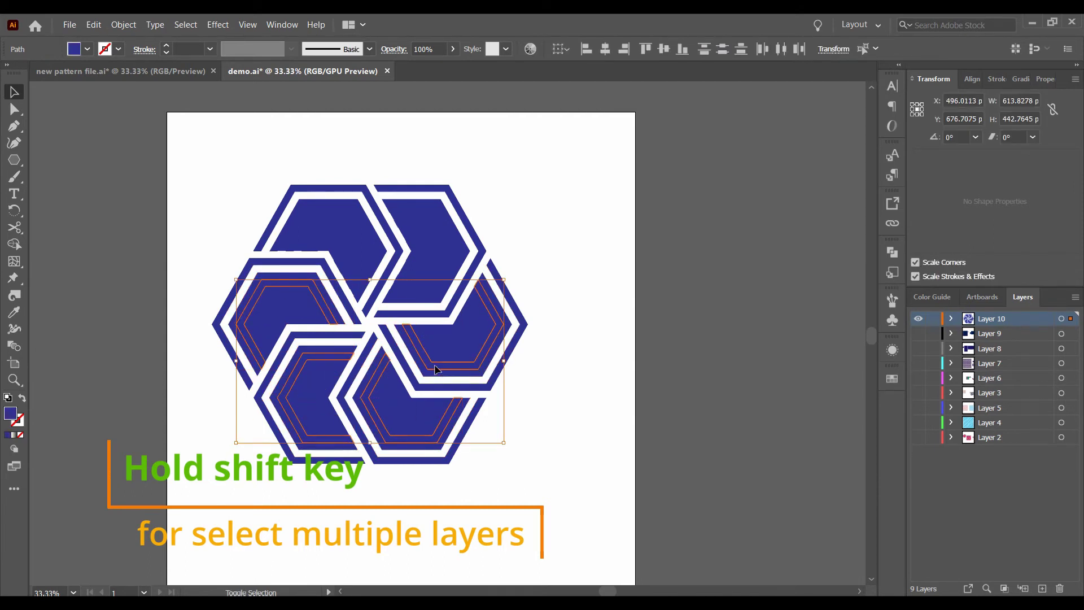
{"action": "left_click", "coordinate": [437, 295], "text": "shift"}
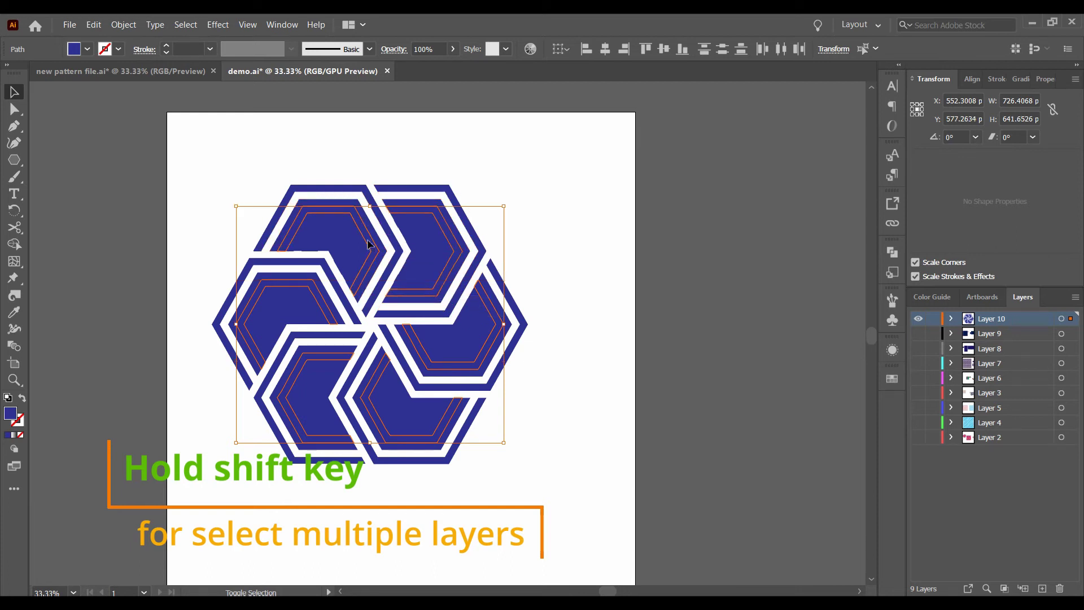
{"action": "left_click", "coordinate": [87, 49]}
{"action": "left_click", "coordinate": [102, 290]}
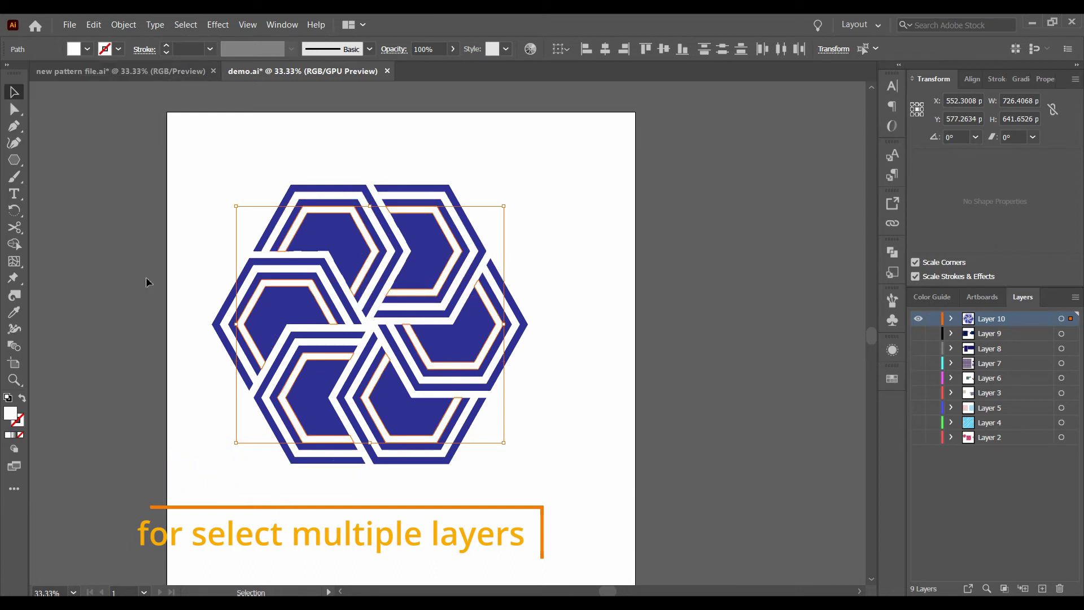
- Whiten the remaining left and lower inner shapes, undoing an accidental black fill
{"action": "left_click", "coordinate": [270, 299]}
{"action": "left_click", "coordinate": [316, 395], "text": "shift"}
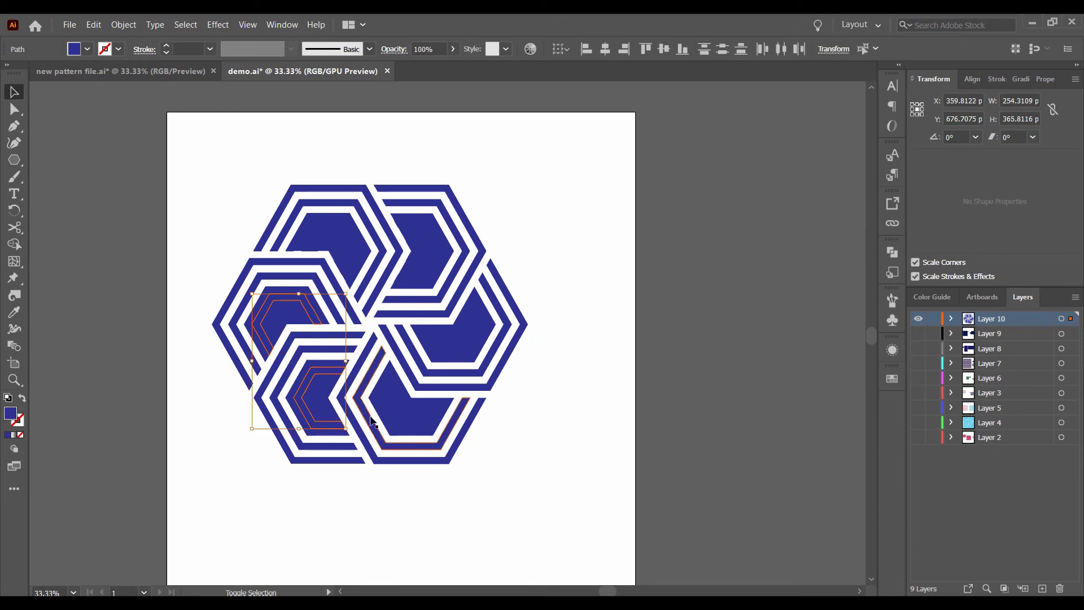
{"action": "left_click", "coordinate": [438, 360], "text": "shift"}
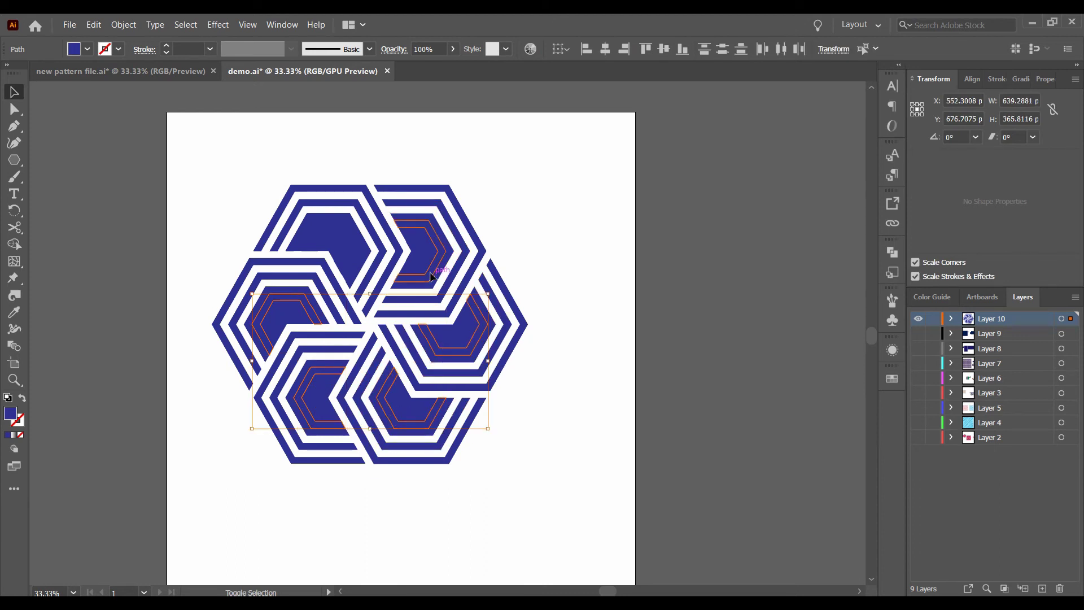
{"action": "left_click", "coordinate": [87, 49]}
{"action": "left_click", "coordinate": [20, 74]}
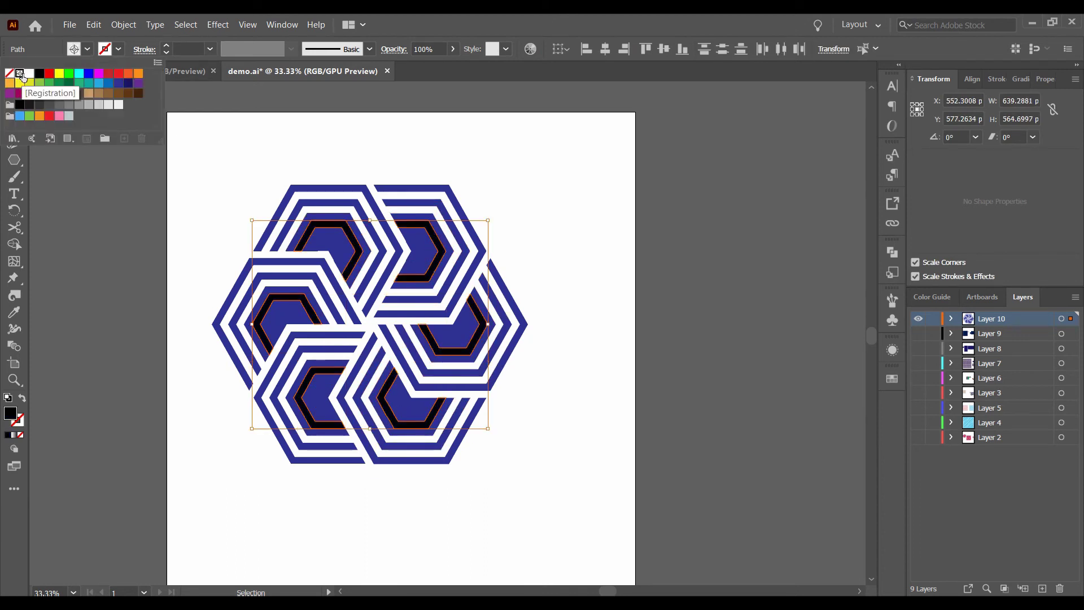
{"action": "key", "text": "ctrl+z"}
{"action": "left_click", "coordinate": [116, 291]}
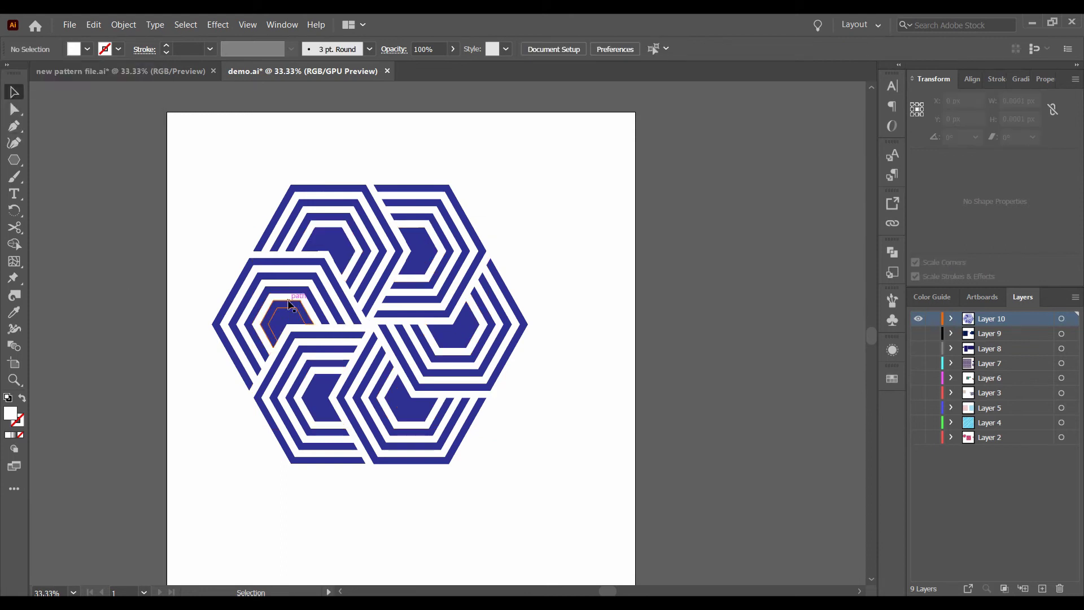
{"action": "left_click", "coordinate": [287, 316]}
{"action": "left_click", "coordinate": [323, 397], "text": "shift"}
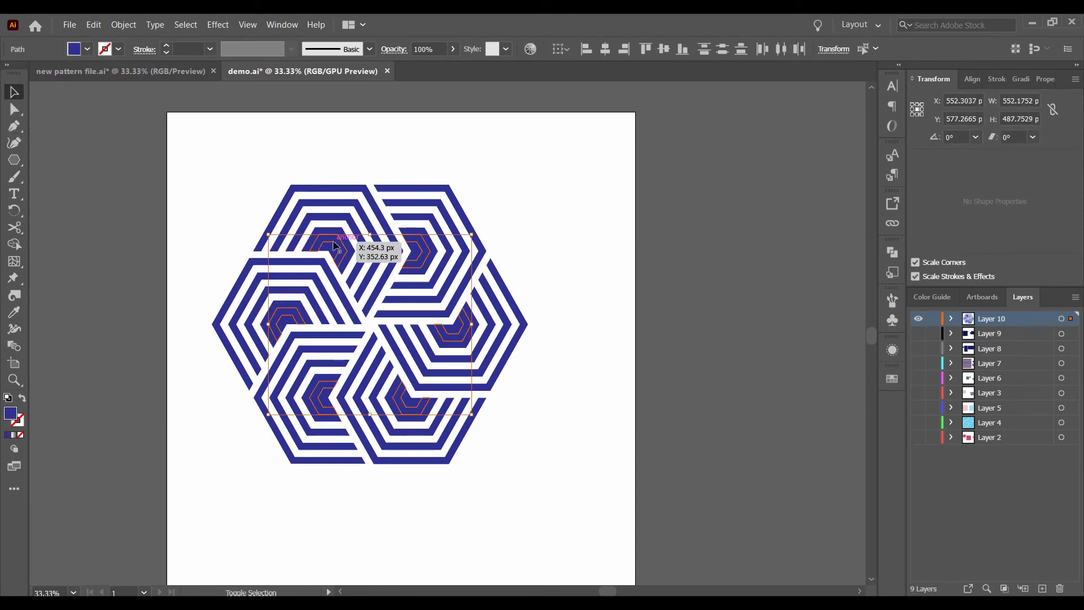
{"action": "left_click", "coordinate": [86, 49]}
{"action": "left_click", "coordinate": [25, 77]}
{"action": "left_click", "coordinate": [147, 238]}
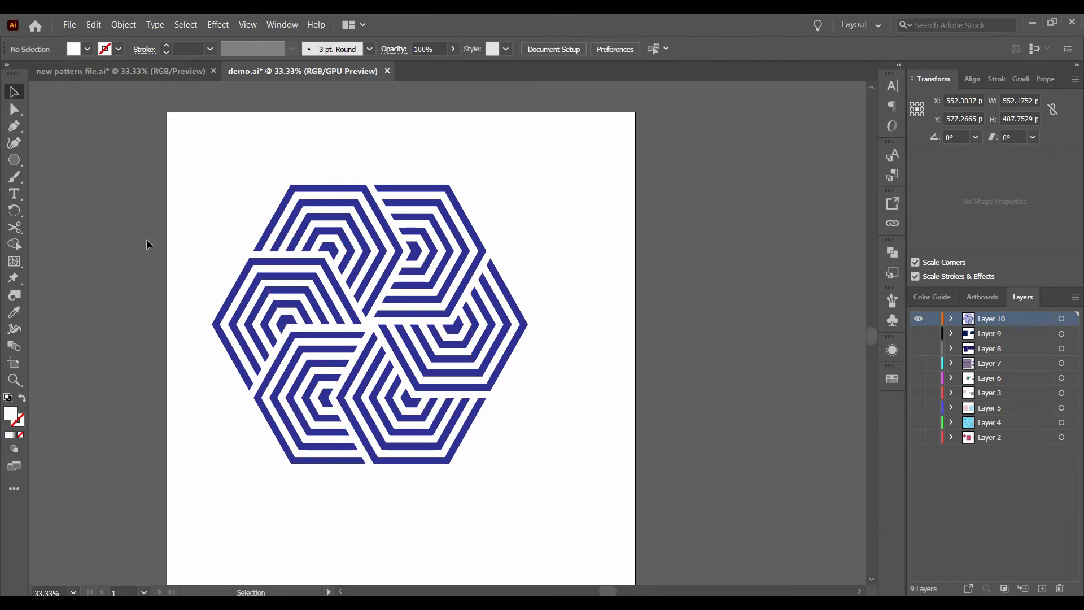
- Scale the hexagon motif down to about 552 px wide and make it a pattern
{"action": "left_click_drag", "start_coordinate": [224, 207], "coordinate": [515, 503]}
{"action": "left_click_drag", "start_coordinate": [529, 464], "coordinate": [472, 442]}
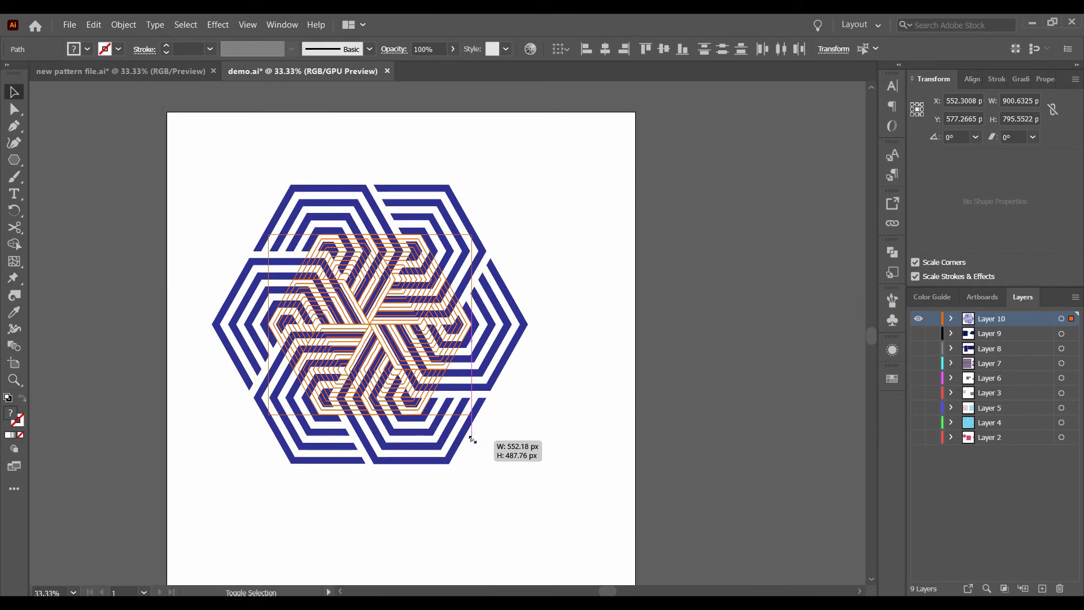
{"action": "left_click", "coordinate": [93, 24]}
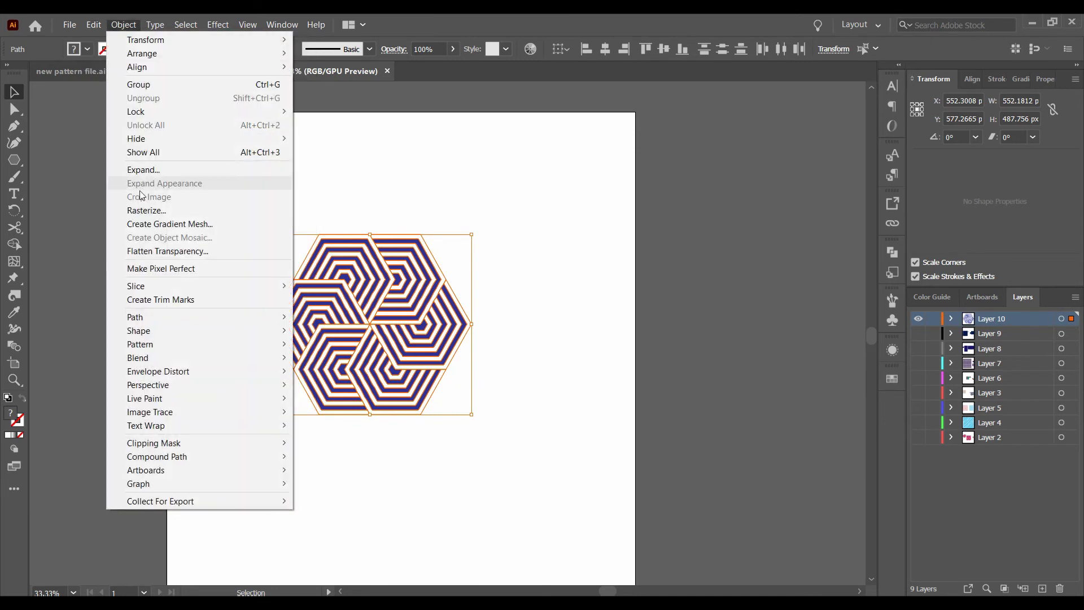
{"action": "left_click", "coordinate": [314, 346]}
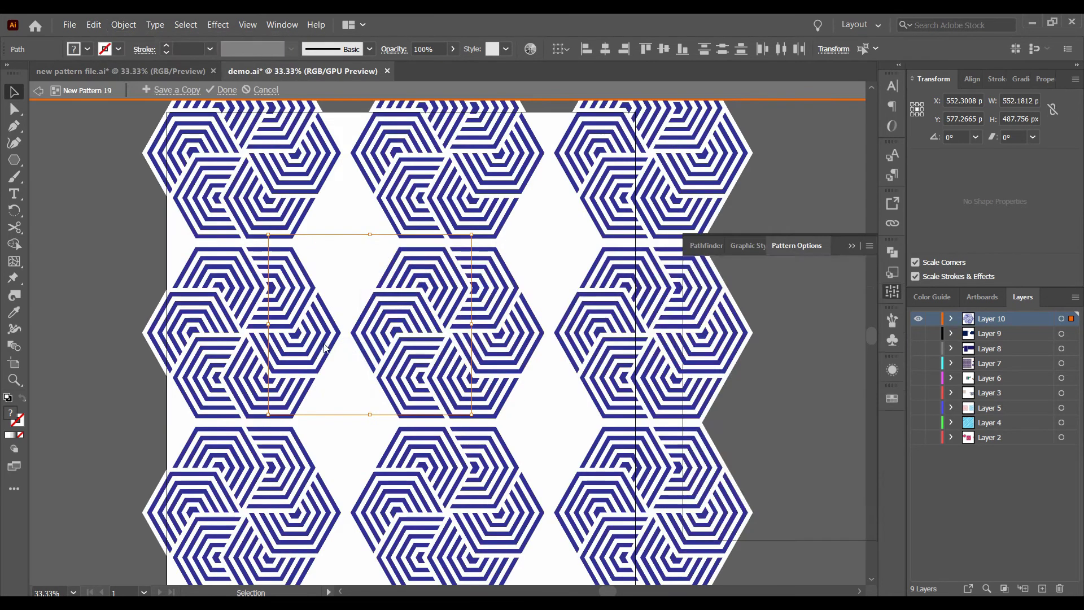
{"action": "key", "text": "Return"}
- Set the pattern tile type to Brick by Column and enter a new tile width
{"action": "left_click", "coordinate": [770, 317]}
{"action": "left_click", "coordinate": [788, 361]}
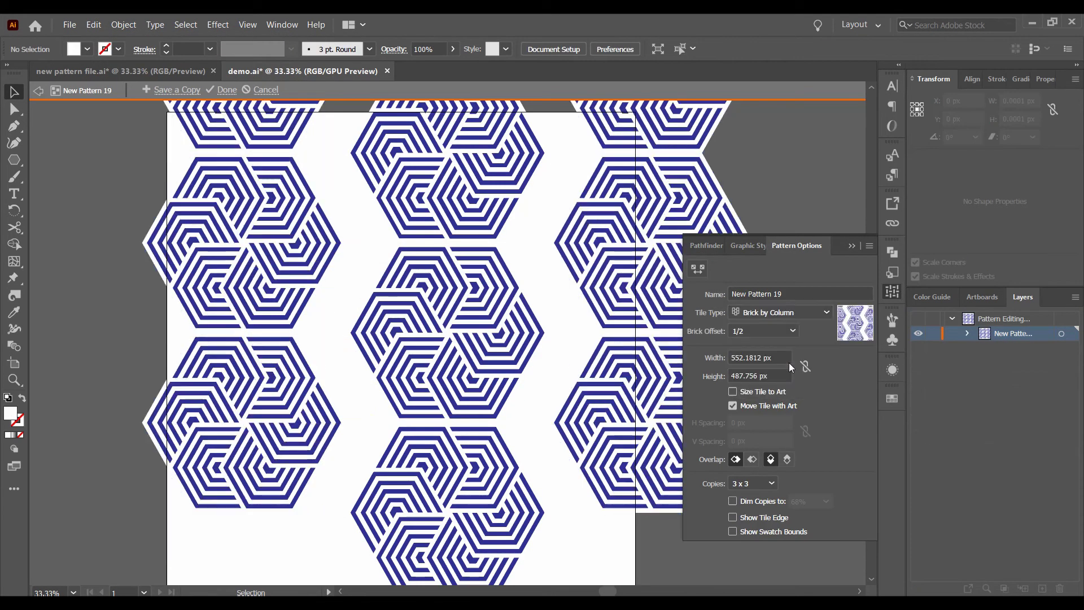
{"action": "double_click", "coordinate": [762, 357]}
{"action": "type", "text": "526"}
{"action": "key", "text": "Return"}
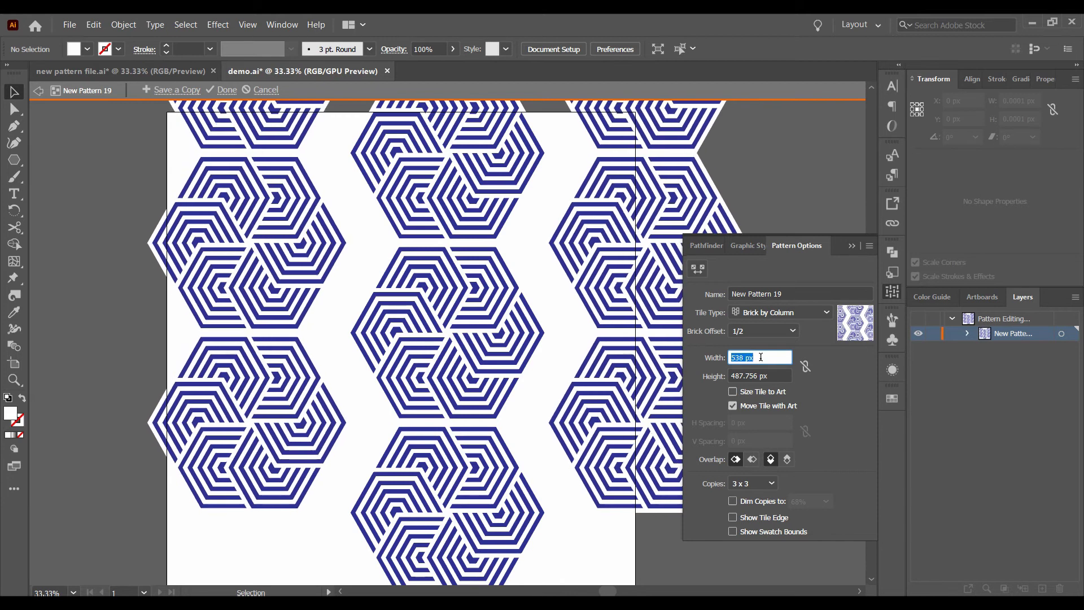
{"action": "type", "text": "454"}
{"action": "key", "text": "Return"}
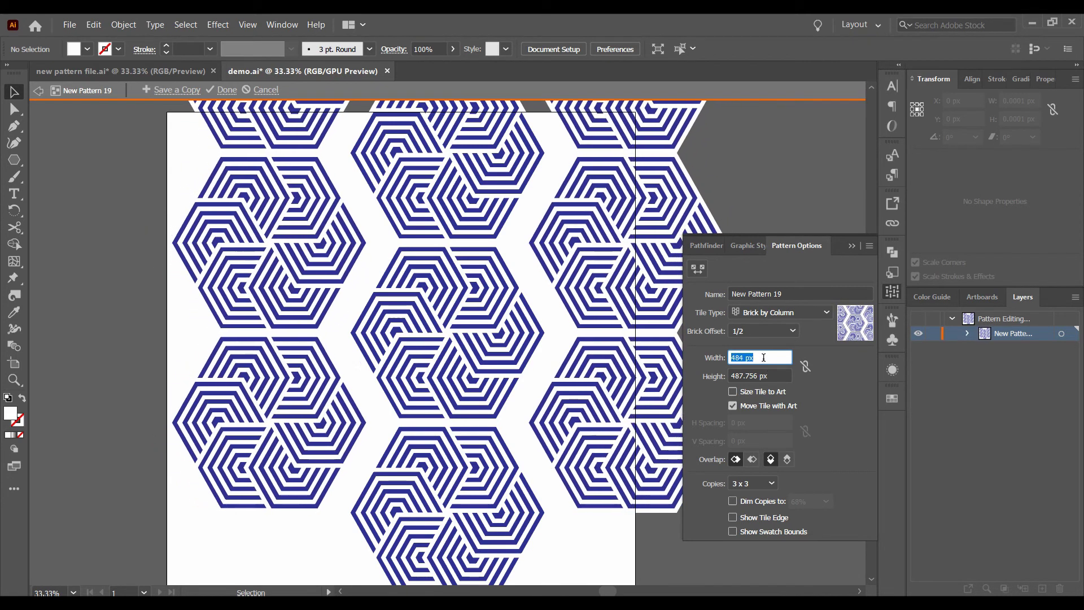
- Adjust the tile size to 405 × 478 px and save the pattern as New Pattern 19
{"action": "scroll", "coordinate": [763, 358], "scroll_direction": "down", "scroll_amount": 16}
{"action": "scroll", "coordinate": [763, 357], "scroll_direction": "down", "scroll_amount": 16}
{"action": "scroll", "coordinate": [765, 355], "scroll_direction": "down", "scroll_amount": 17}
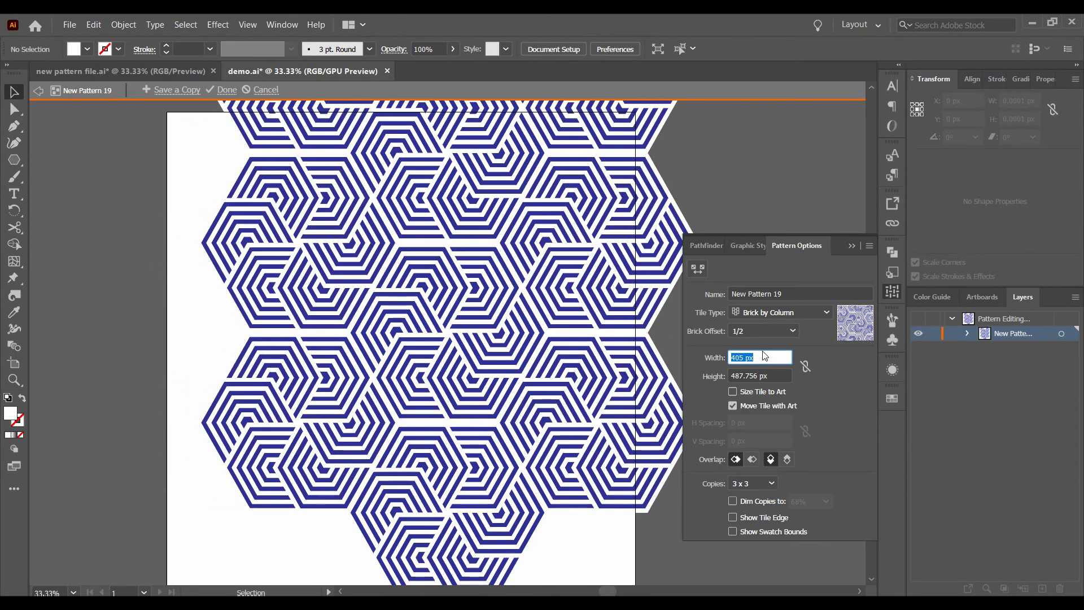
{"action": "scroll", "coordinate": [754, 375], "scroll_direction": "down", "scroll_amount": 4}
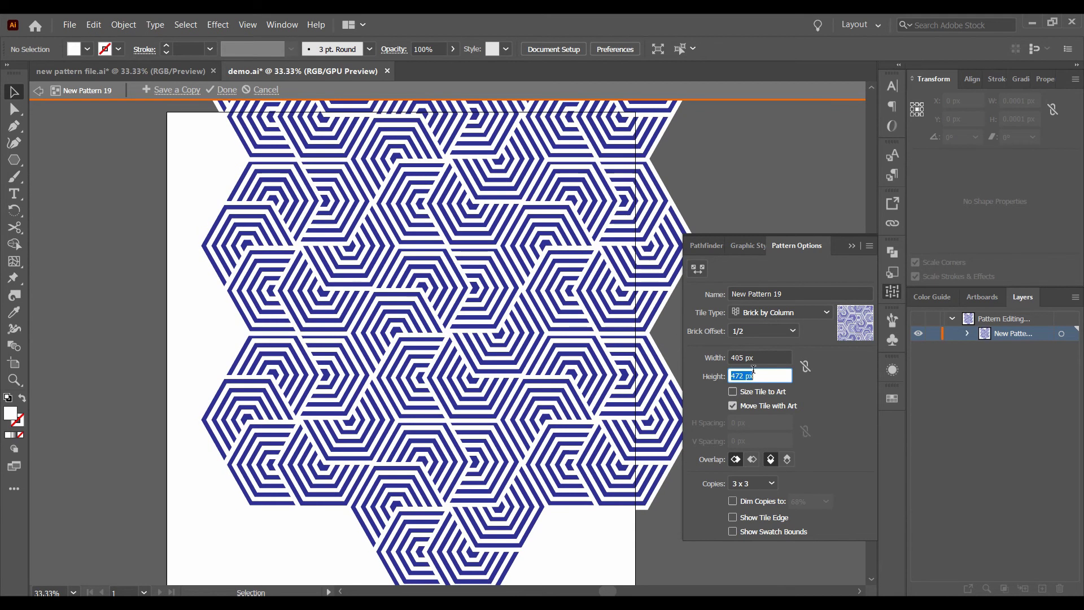
{"action": "key", "text": "Down"}
{"action": "key", "text": "Down"}
{"action": "key", "text": "Down"}
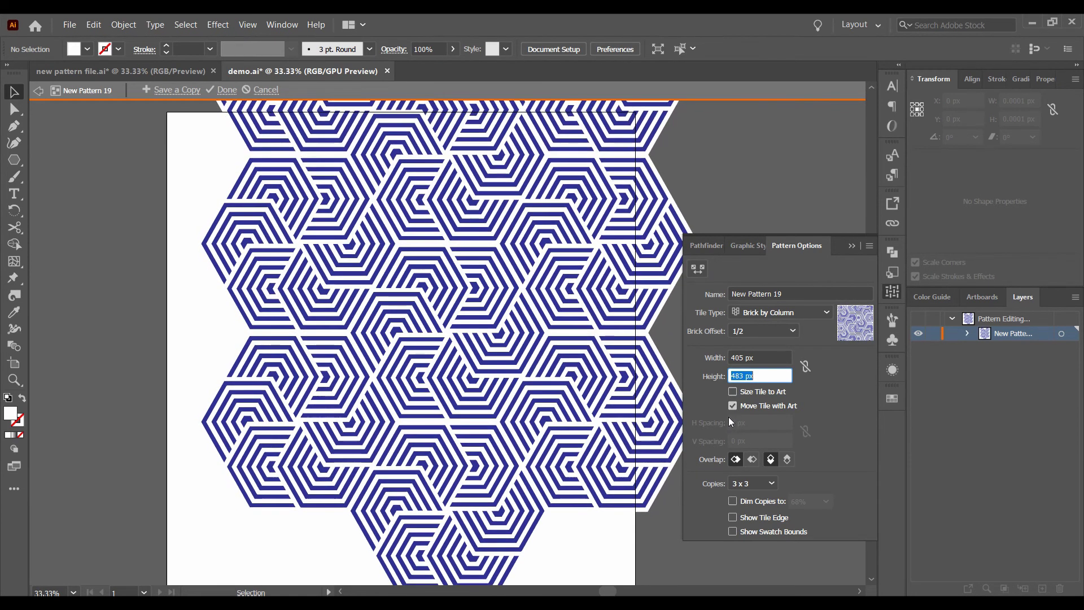
{"action": "key", "text": "Down"}
{"action": "key", "text": "Down"}
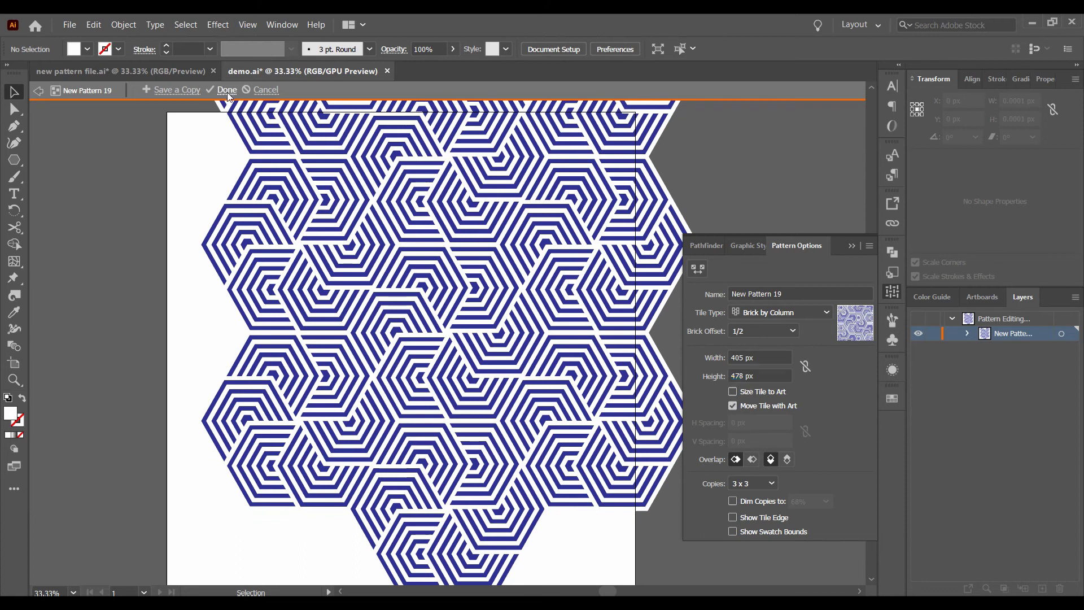
{"action": "left_click", "coordinate": [223, 89]}
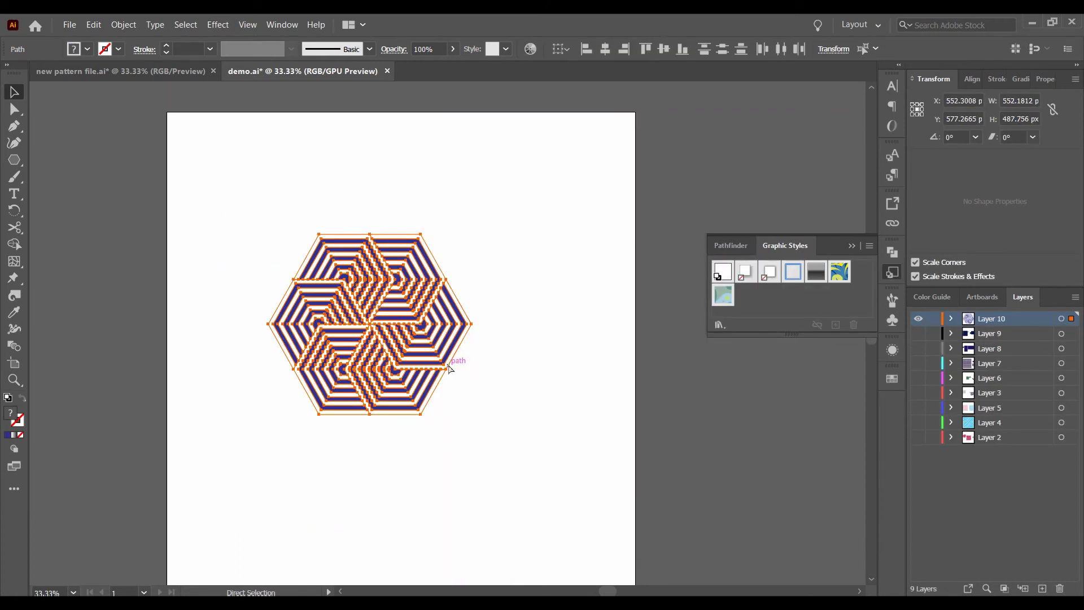
- Move the hexagon off the artboard and draw a rectangle covering the whole artboard
{"action": "left_click_drag", "start_coordinate": [383, 343], "coordinate": [777, 455]}
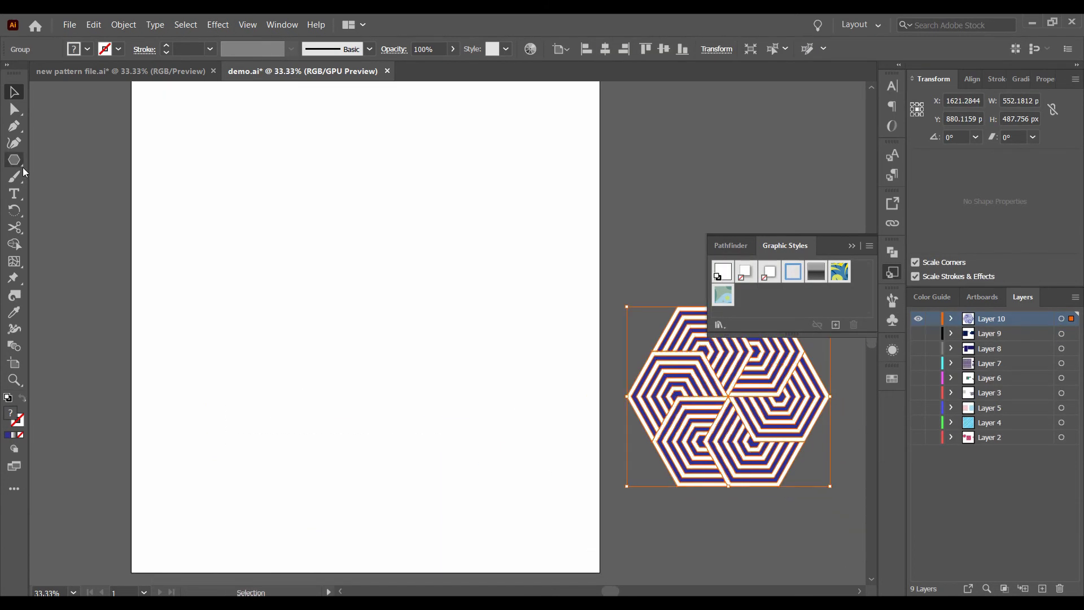
{"action": "mouse_move", "coordinate": [14, 159]}
{"action": "left_mouse_down"}
{"action": "mouse_move", "coordinate": [63, 168]}
{"action": "mouse_move", "coordinate": [63, 156]}
{"action": "left_mouse_up"}
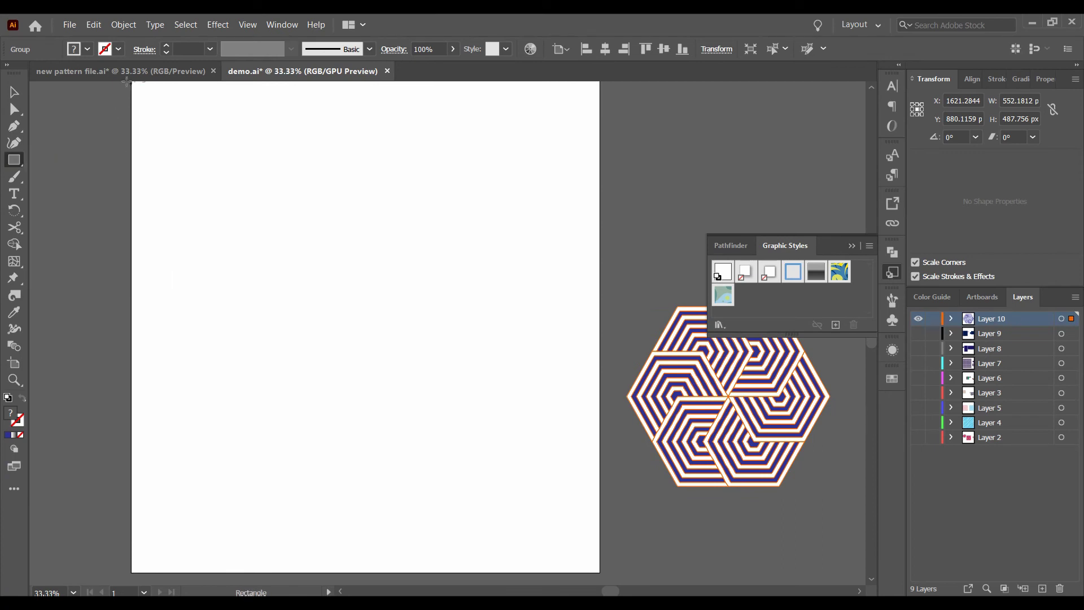
{"action": "left_click_drag", "start_coordinate": [132, 83], "coordinate": [600, 572]}
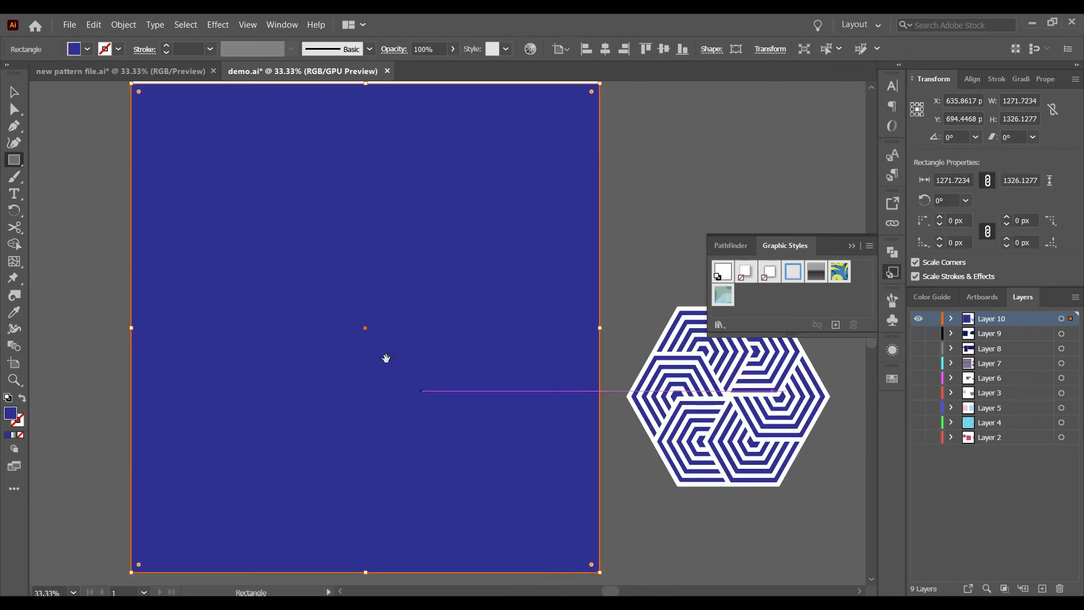
{"action": "scroll", "coordinate": [332, 198], "scroll_direction": "up", "scroll_amount": 3}
{"action": "left_click_drag", "start_coordinate": [355, 170], "coordinate": [357, 159]}
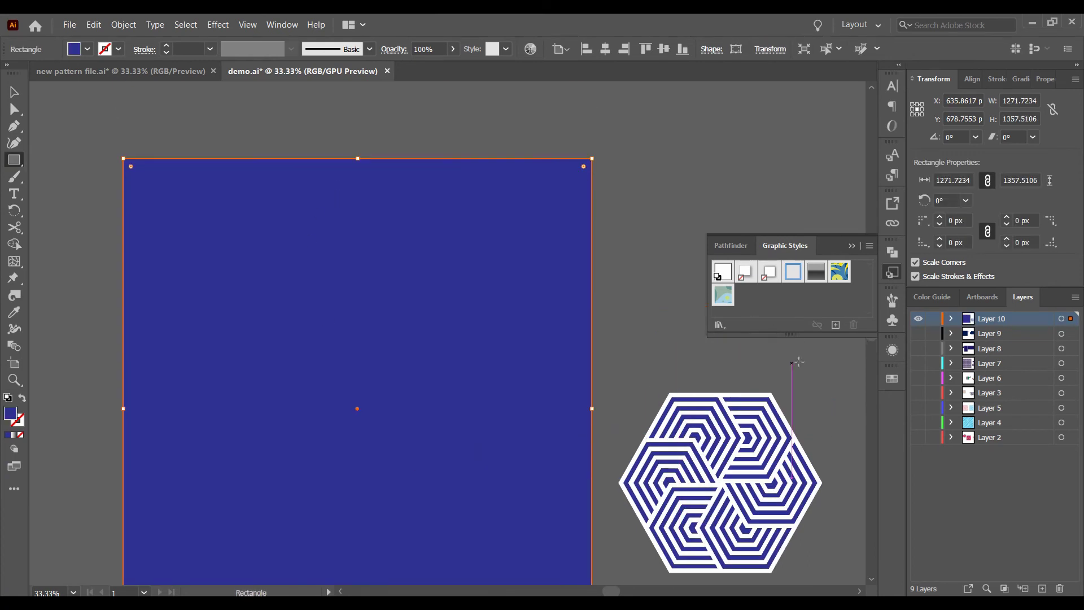
- Fill the rectangle with the new hexagon pattern swatch from the Swatches panel
{"action": "left_click", "coordinate": [852, 247]}
{"action": "left_click", "coordinate": [892, 379]}
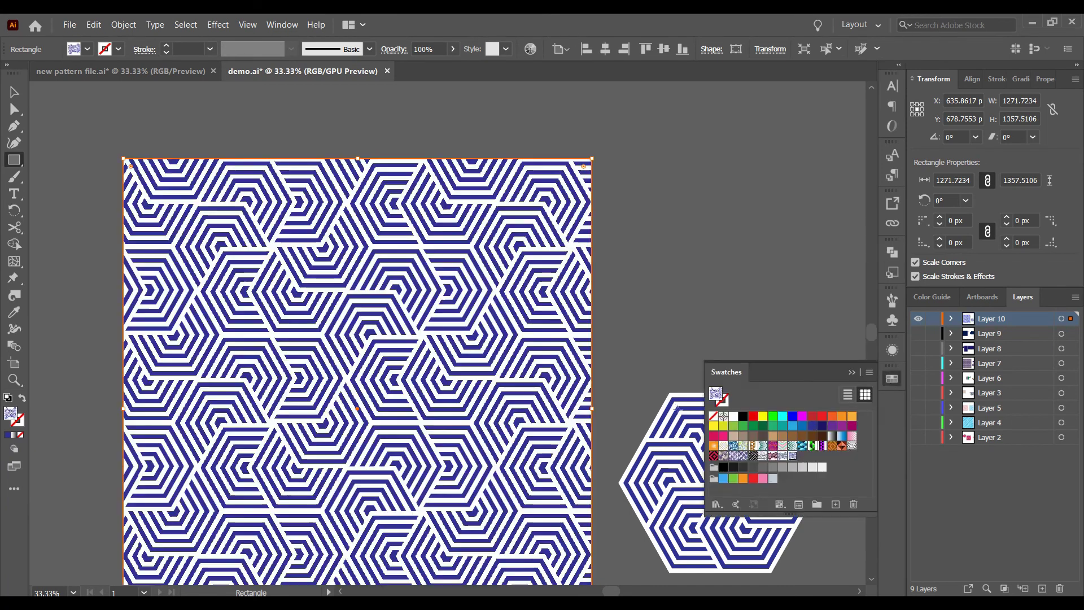
{"action": "left_click", "coordinate": [792, 456]}
- Scale the rectangle's pattern to 74% Uniform with only Transform Patterns checked
{"action": "scroll", "coordinate": [357, 307], "scroll_direction": "down", "scroll_amount": 1}
{"action": "scroll", "coordinate": [364, 332], "scroll_direction": "up", "scroll_amount": 1}
{"action": "right_click", "coordinate": [367, 335]}
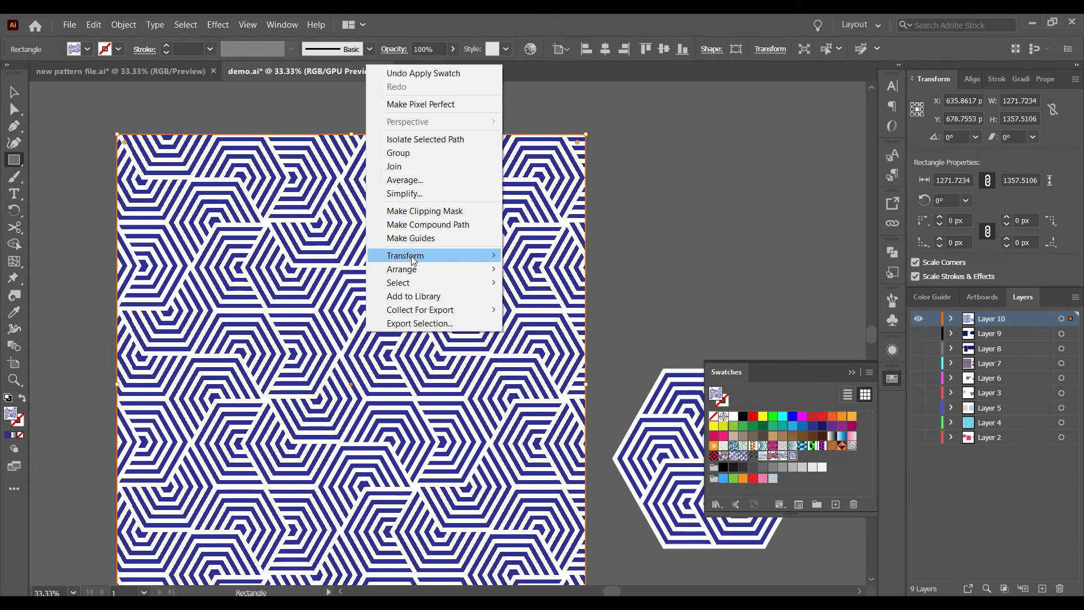
{"action": "mouse_move", "coordinate": [405, 255]}
{"action": "left_click", "coordinate": [522, 314]}
{"action": "left_click", "coordinate": [873, 364]}
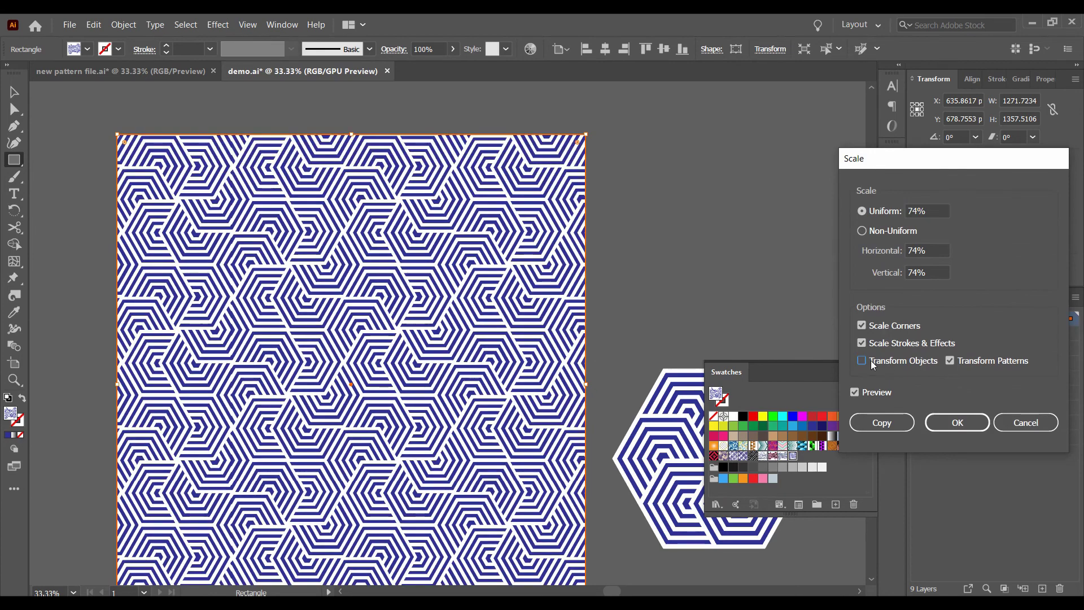
{"action": "left_click", "coordinate": [977, 421]}
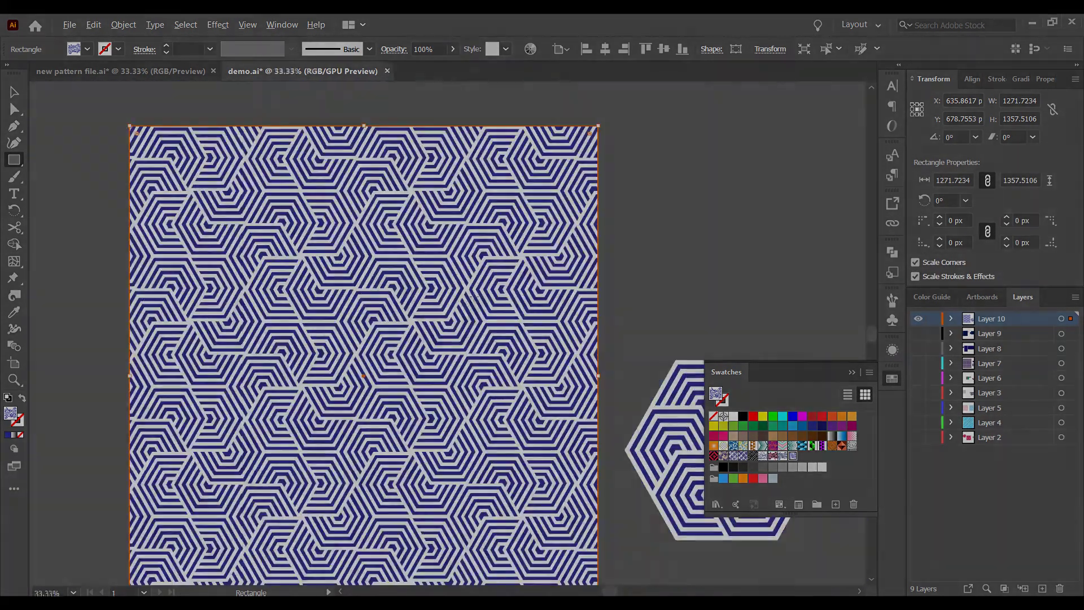